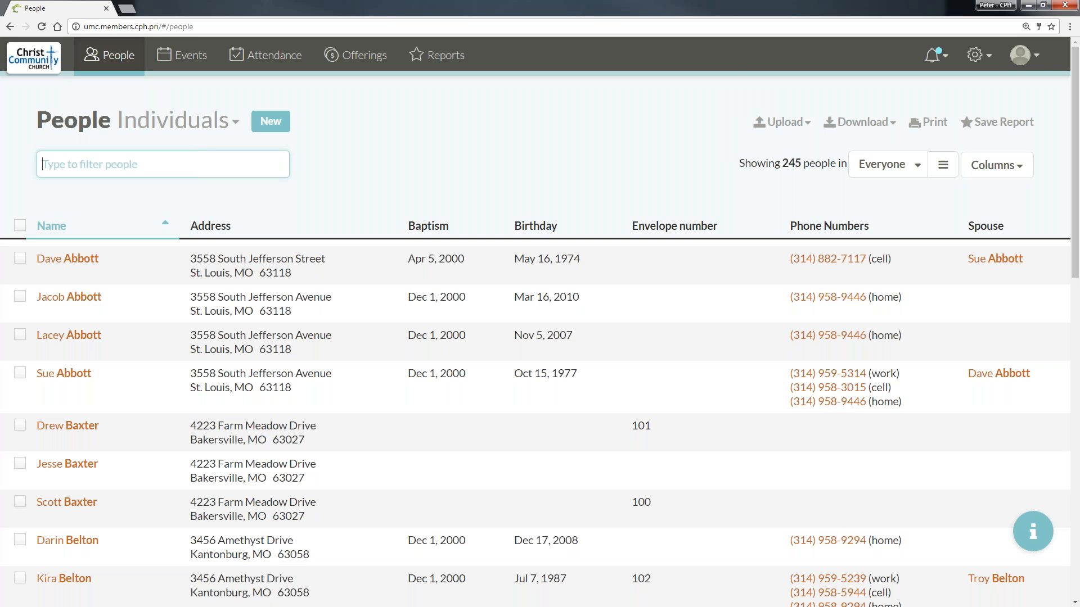
- Open the Vanco Integration settings and check the notification messages about unmatched funds and givers
{"action": "left_click", "coordinate": [985, 60]}
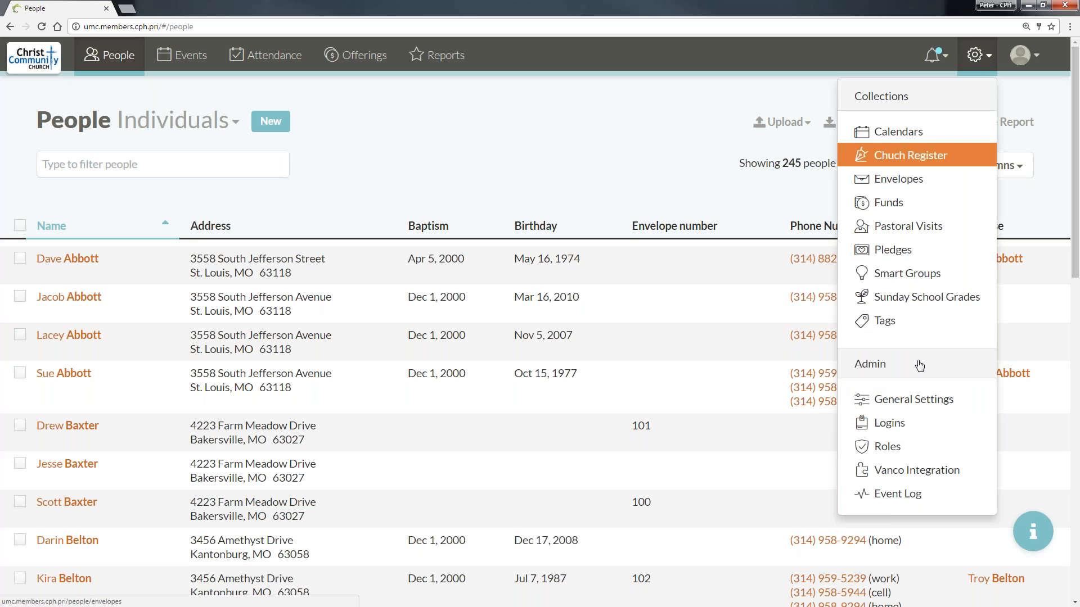
{"action": "left_click", "coordinate": [934, 474]}
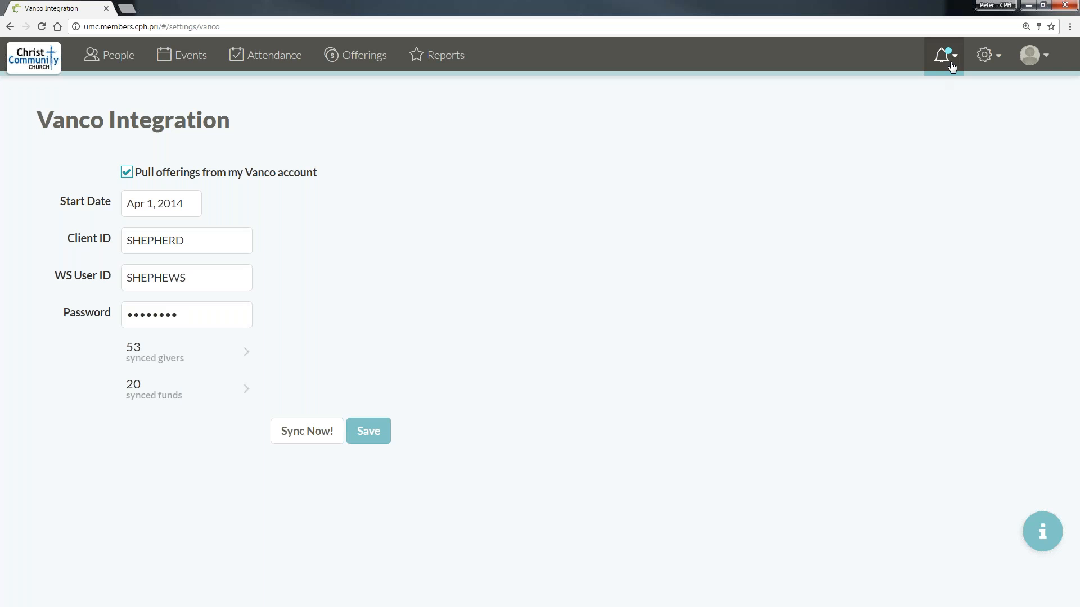
{"action": "left_click", "coordinate": [946, 55]}
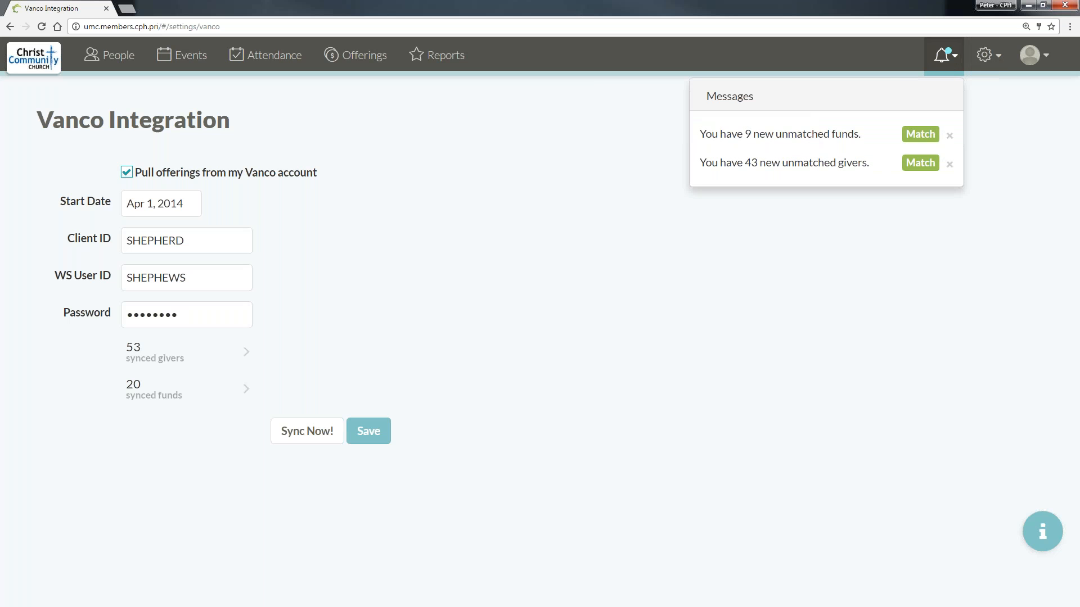
{"action": "left_click", "coordinate": [950, 59]}
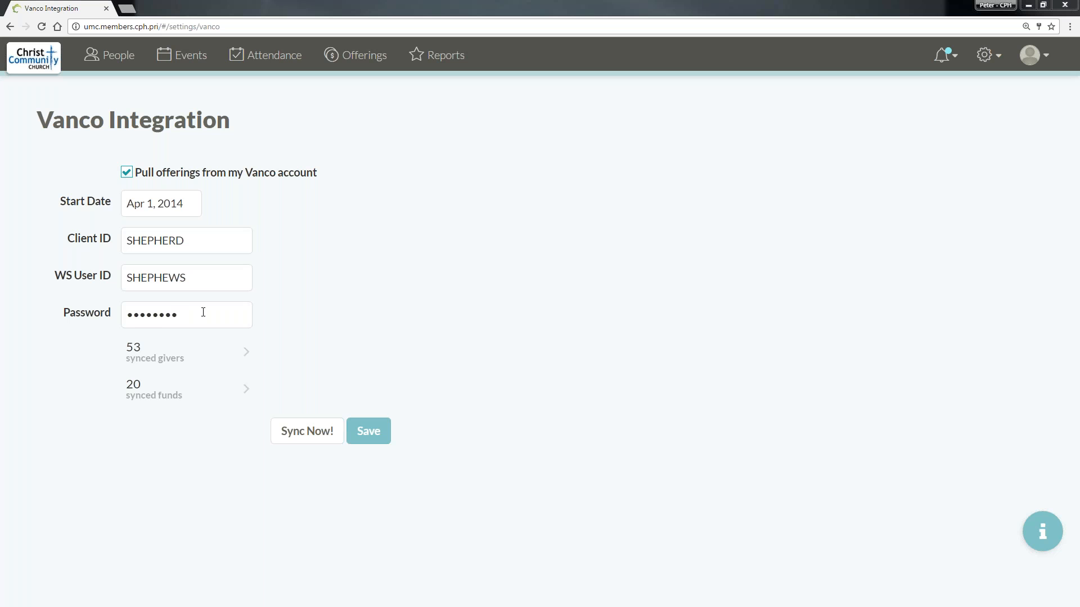
- Open the synced funds list and link the Vanco Building Fund to the Members Building Fund
{"action": "left_click", "coordinate": [187, 388]}
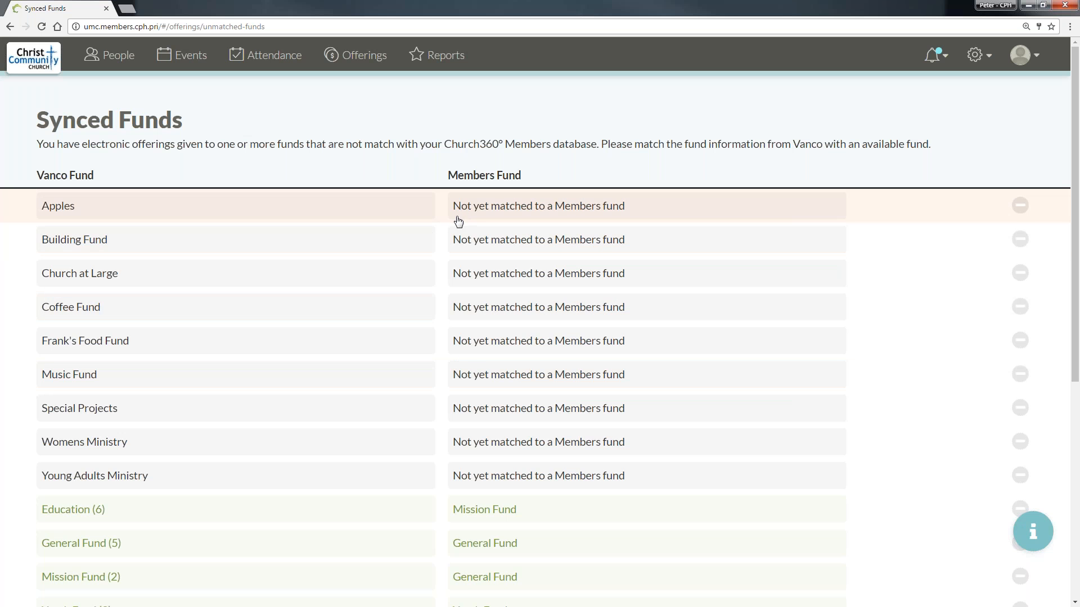
{"action": "left_click", "coordinate": [249, 249]}
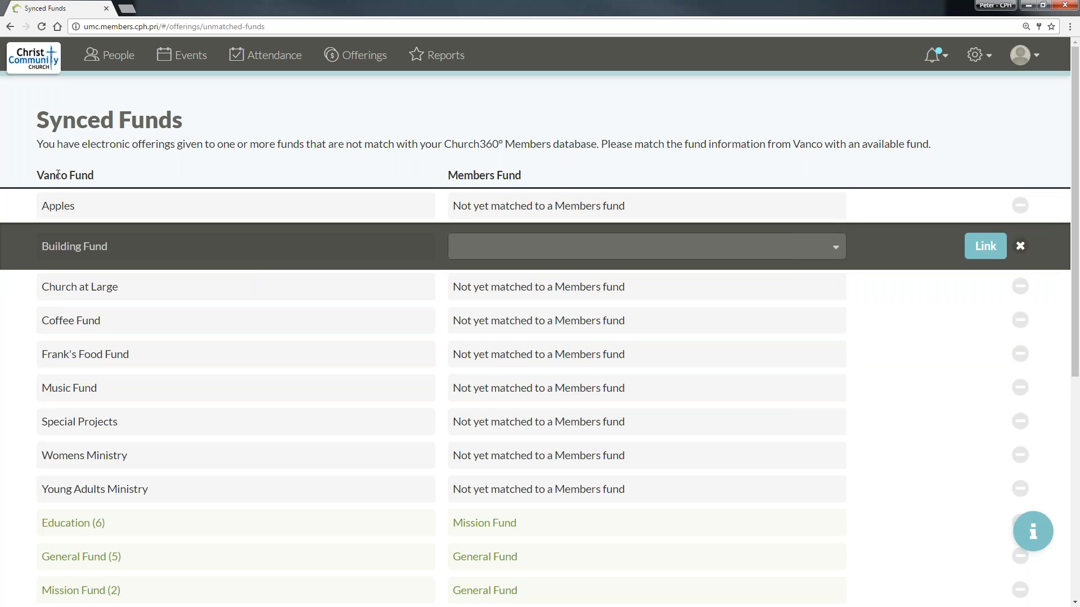
{"action": "left_click", "coordinate": [752, 248]}
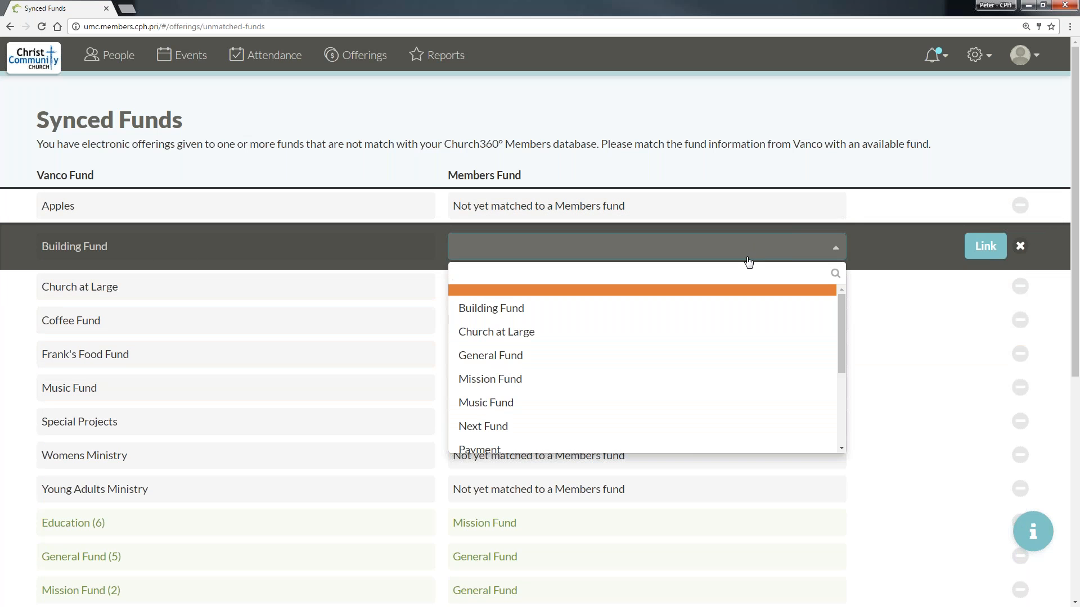
{"action": "left_click", "coordinate": [553, 316]}
{"action": "left_click", "coordinate": [523, 245]}
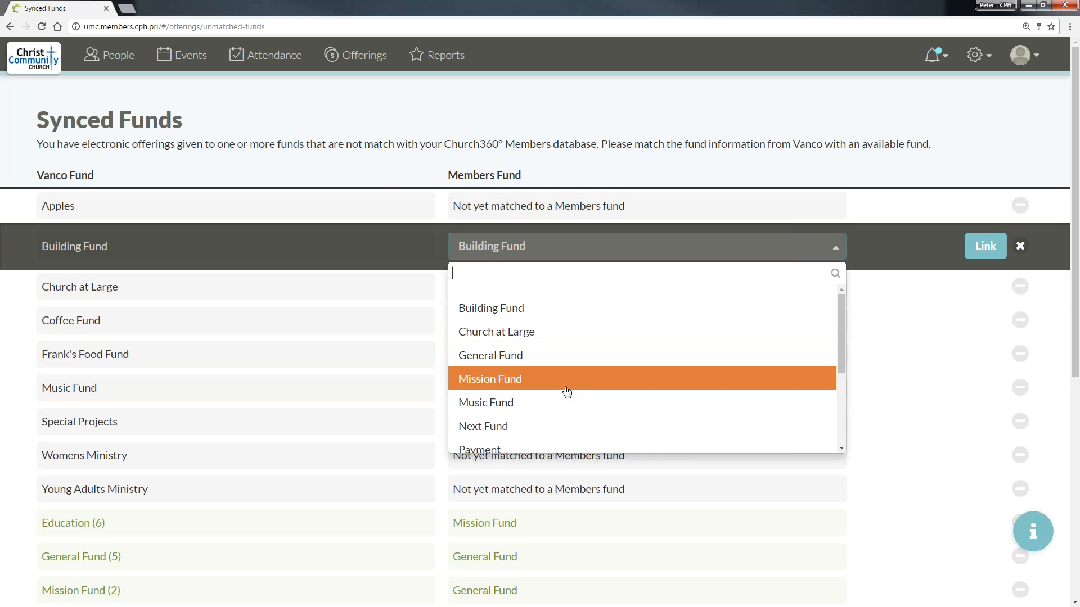
{"action": "scroll", "coordinate": [624, 349], "scroll_direction": "down", "scroll_amount": 2}
{"action": "scroll", "coordinate": [619, 359], "scroll_direction": "up", "scroll_amount": 2}
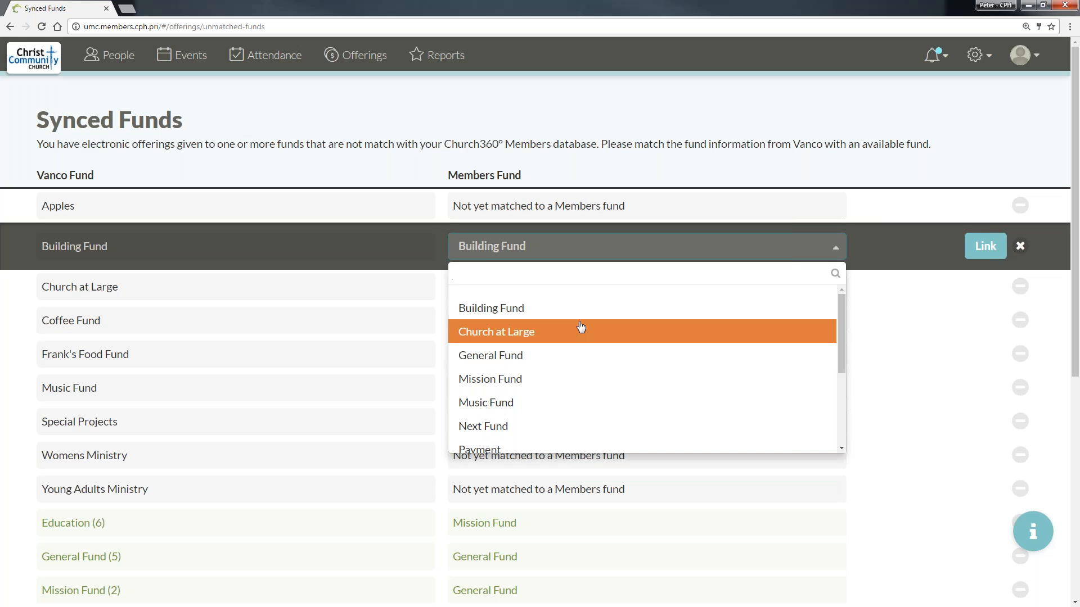
{"action": "left_click", "coordinate": [480, 309]}
{"action": "left_click", "coordinate": [995, 248]}
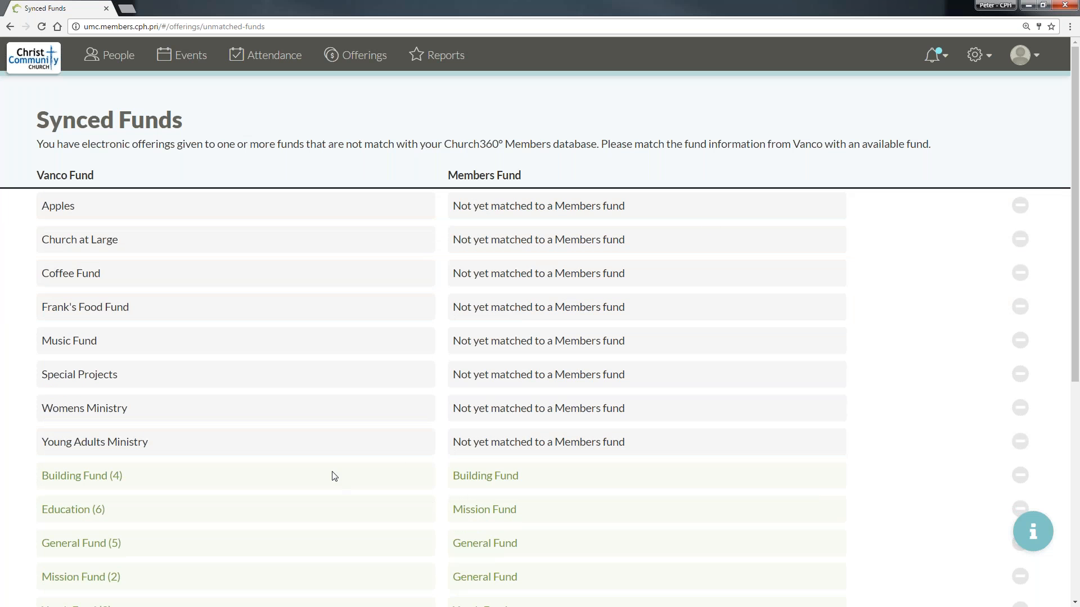
- Link the Vanco fund Church at Large to the Members fund Church at Large
{"action": "left_click", "coordinate": [532, 241]}
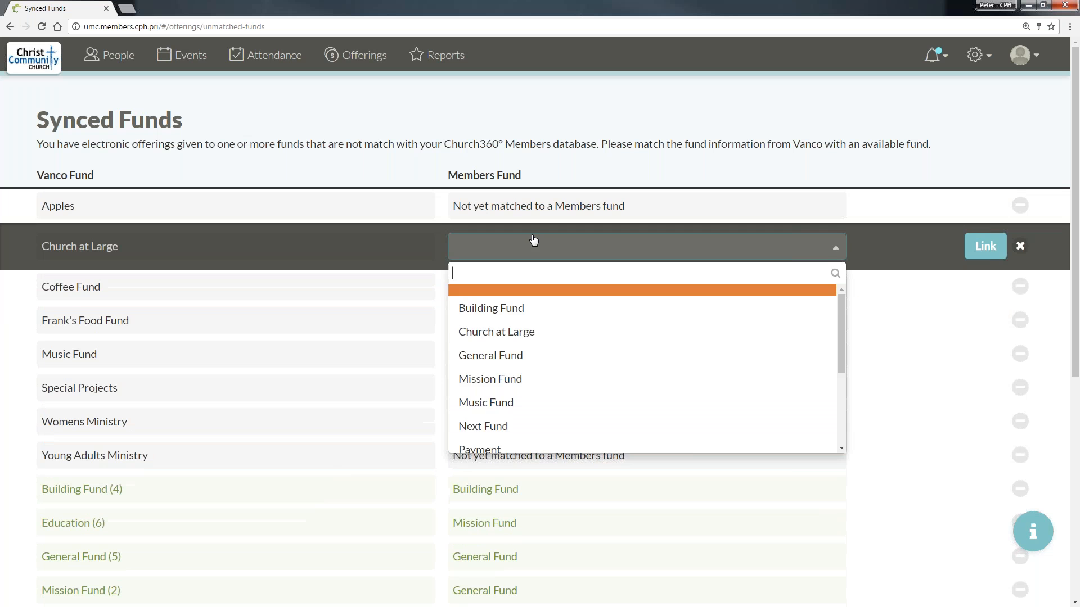
{"action": "left_click", "coordinate": [550, 323]}
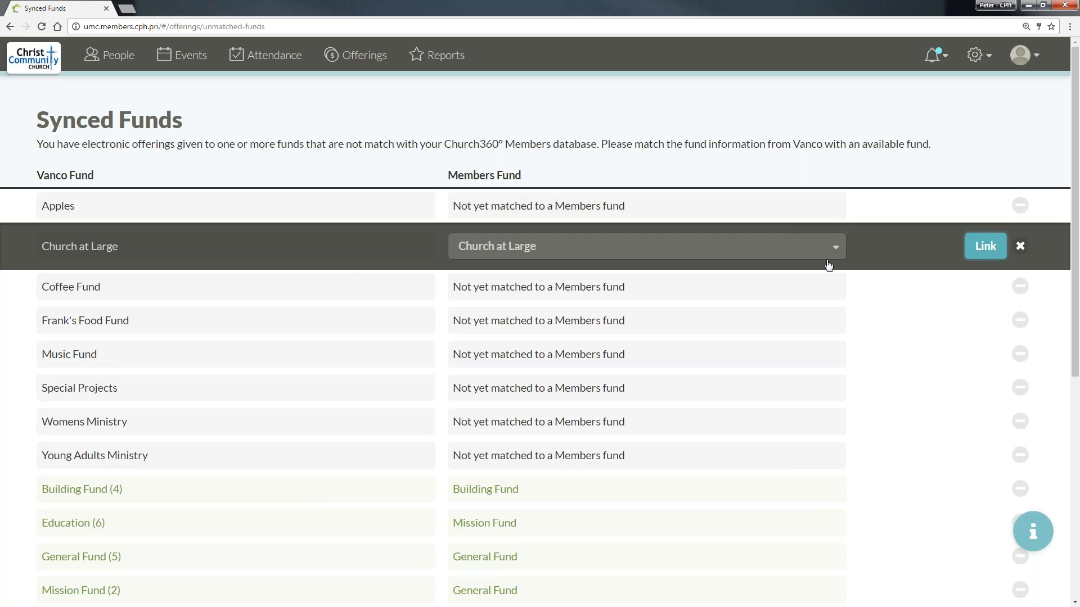
{"action": "left_click", "coordinate": [985, 246]}
- Link the Vanco Coffee Fund to the Members fund Refreshments
{"action": "left_click", "coordinate": [394, 250]}
{"action": "left_click", "coordinate": [559, 248]}
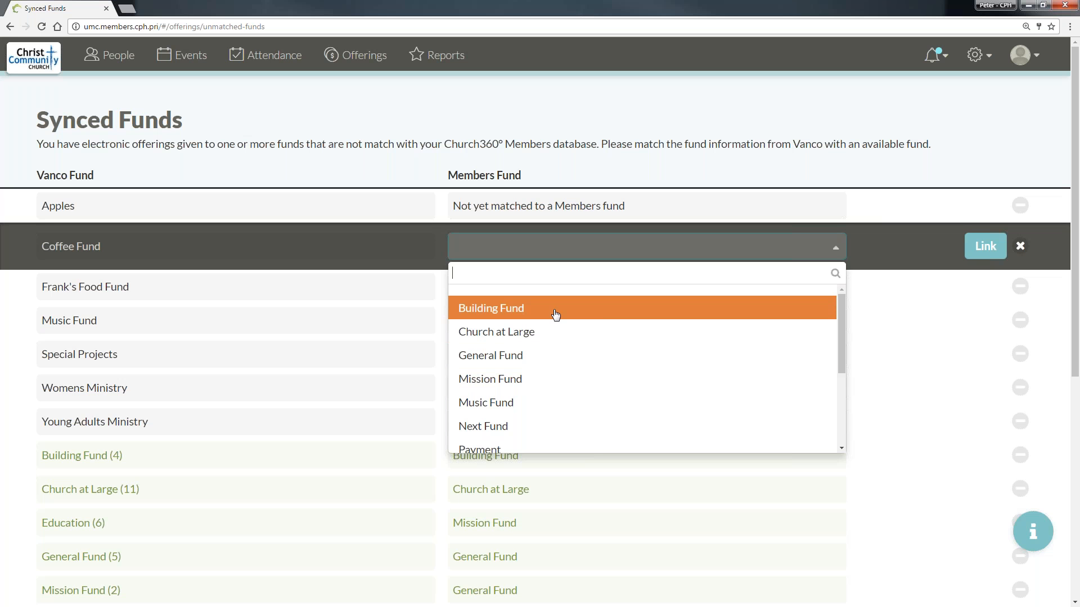
{"action": "scroll", "coordinate": [123, 243], "scroll_direction": "down", "scroll_amount": 3}
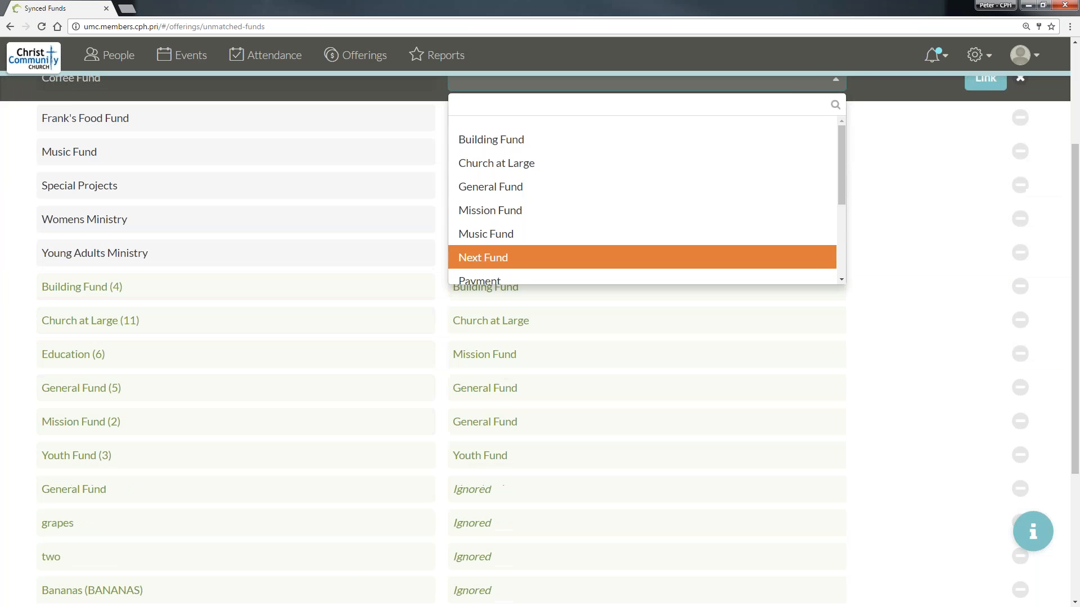
{"action": "scroll", "coordinate": [614, 330], "scroll_direction": "up", "scroll_amount": 3}
{"action": "left_click_drag", "start_coordinate": [841, 331], "coordinate": [839, 397]}
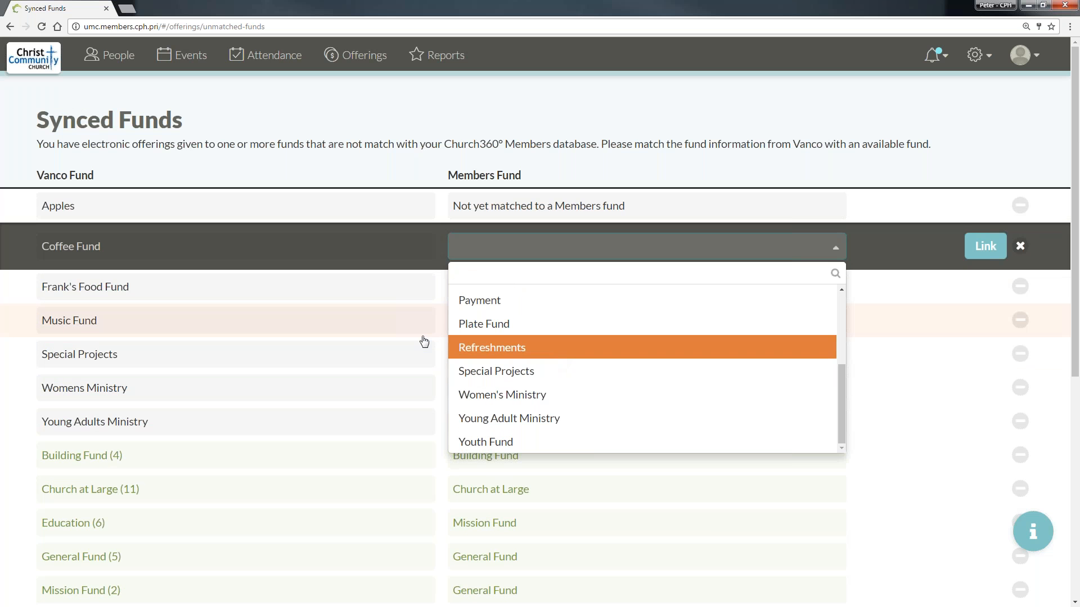
{"action": "left_click", "coordinate": [490, 347]}
{"action": "left_click", "coordinate": [985, 252]}
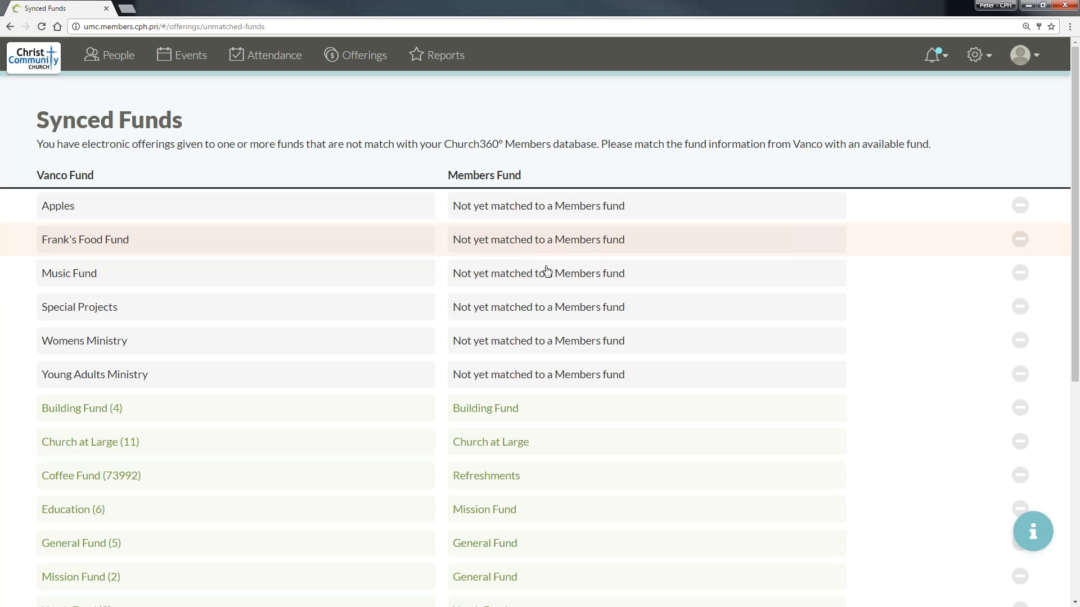
- Link the Vanco Music Fund to the Members Music Fund
{"action": "left_click", "coordinate": [483, 276]}
{"action": "left_click", "coordinate": [478, 279]}
{"action": "left_click", "coordinate": [482, 445]}
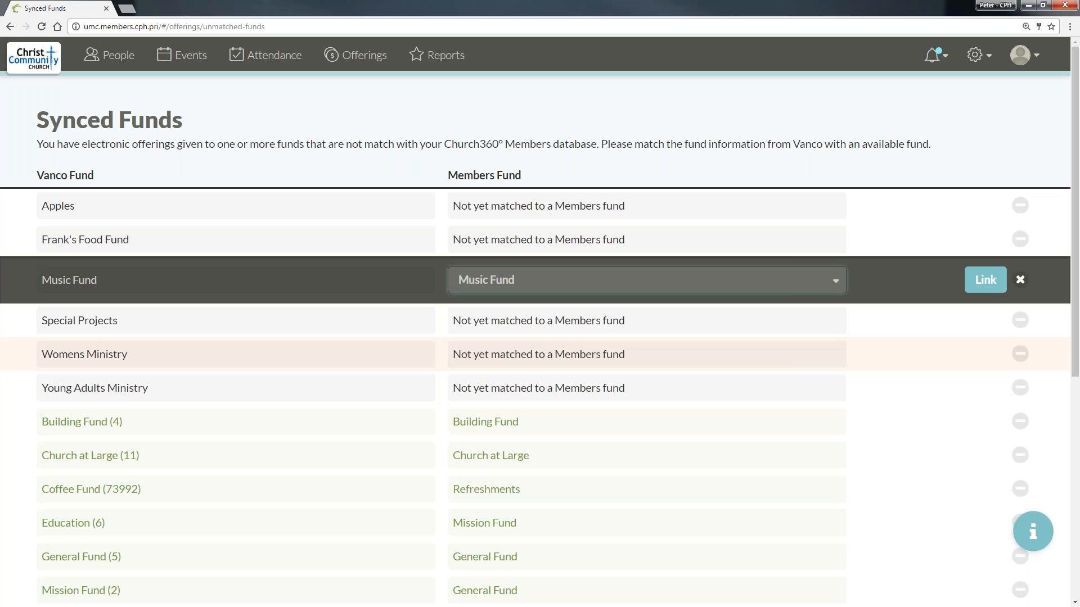
{"action": "left_click", "coordinate": [985, 280]}
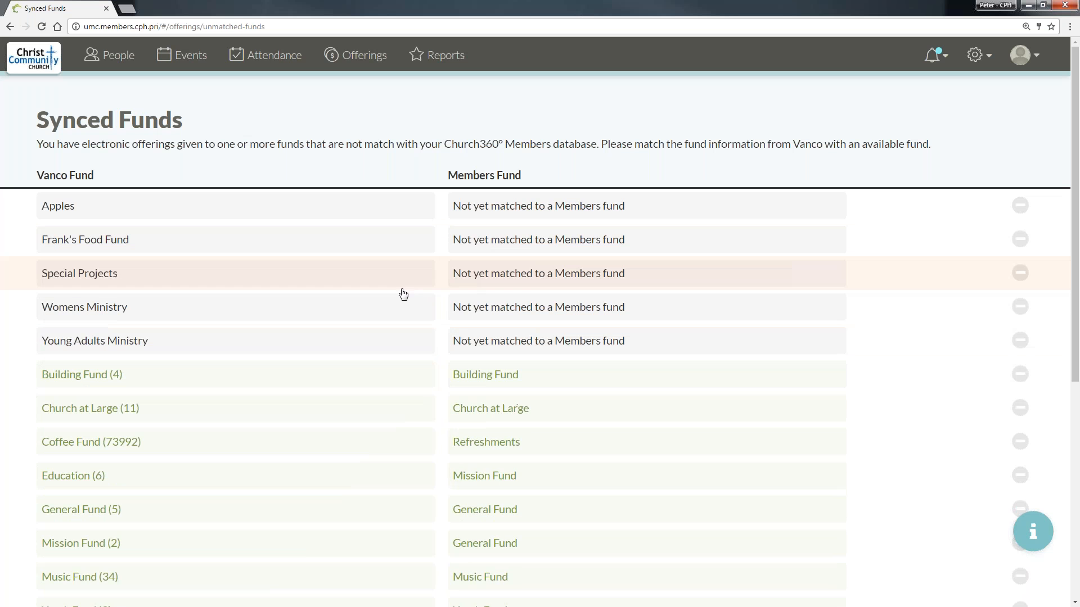
- Link the Vanco fund Special Projects to the Members fund Special Projects
{"action": "left_click", "coordinate": [548, 281]}
{"action": "left_click", "coordinate": [548, 280]}
{"action": "scroll", "coordinate": [564, 382], "scroll_direction": "down", "scroll_amount": 2}
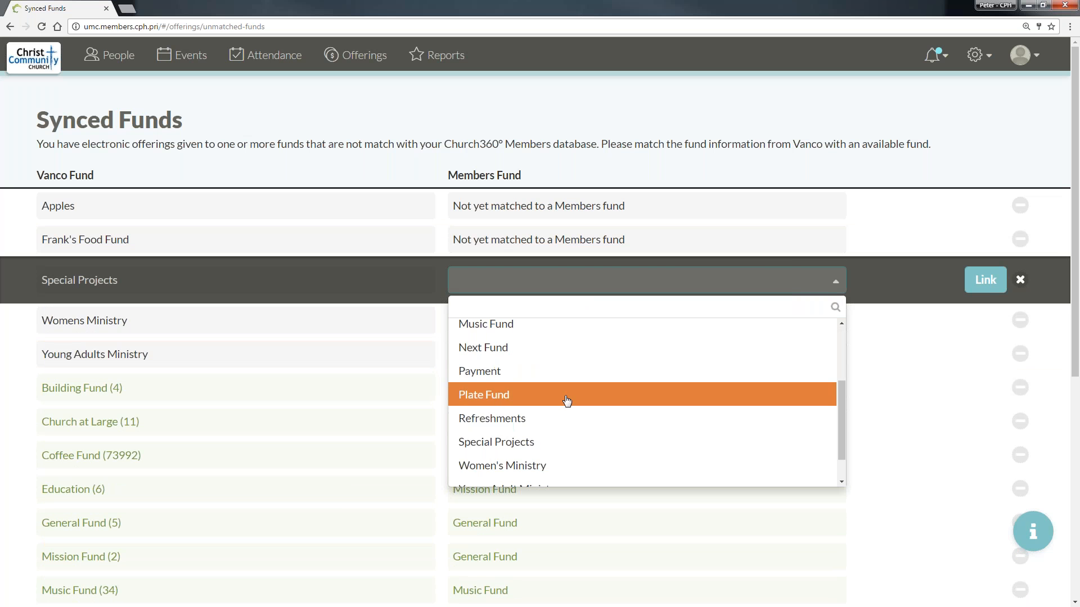
{"action": "left_click", "coordinate": [566, 441]}
{"action": "left_click", "coordinate": [994, 280]}
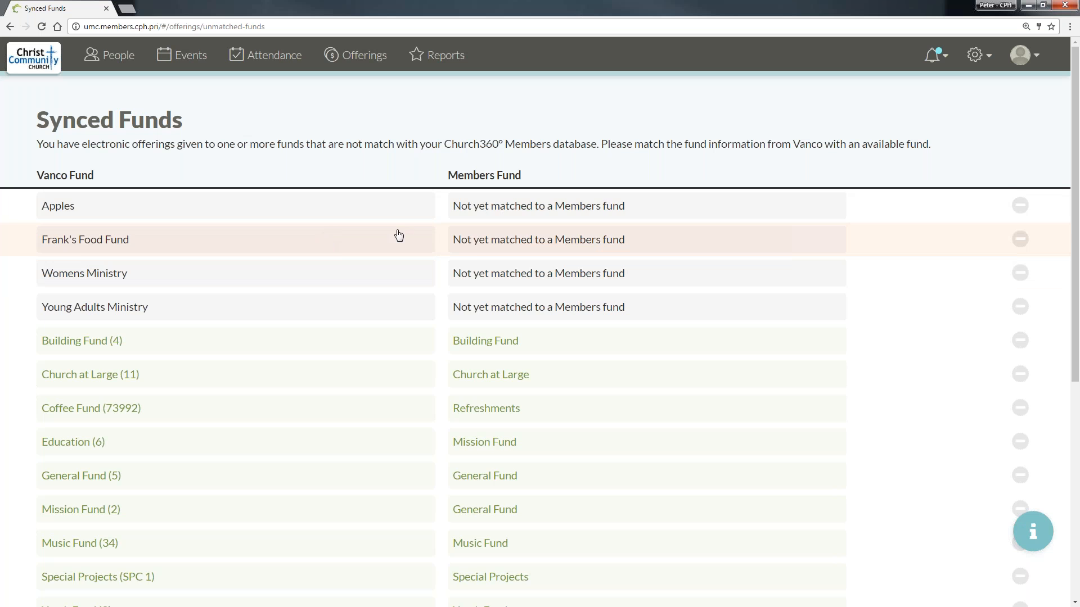
- Link the Vanco fund Apples to the Members General Fund
{"action": "left_click", "coordinate": [476, 209]}
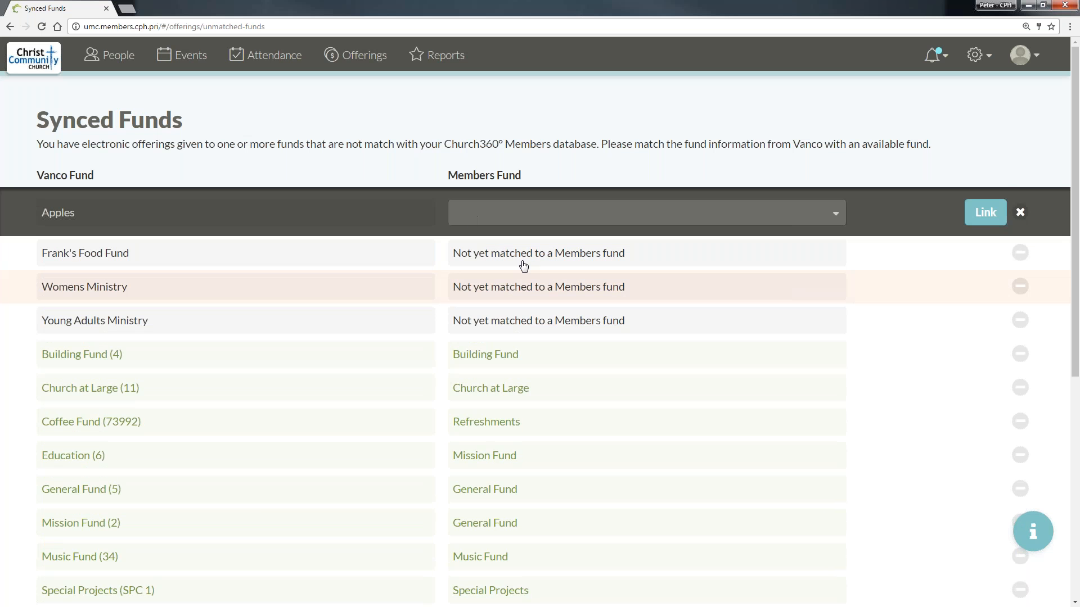
{"action": "left_click", "coordinate": [558, 216]}
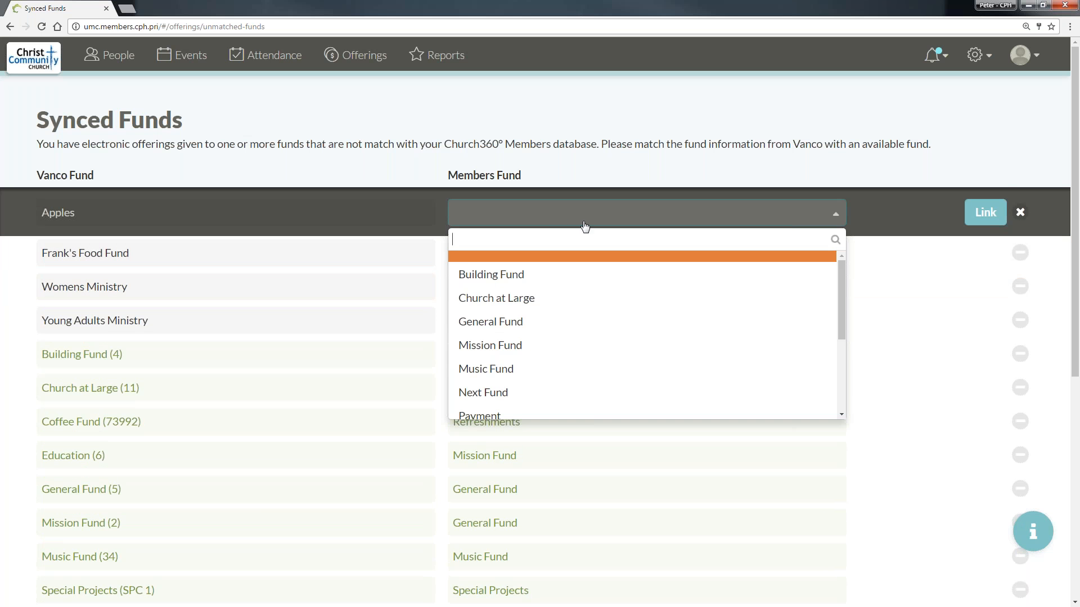
{"action": "left_click", "coordinate": [601, 211]}
{"action": "left_click", "coordinate": [886, 278]}
{"action": "left_click", "coordinate": [934, 208]}
{"action": "left_click", "coordinate": [663, 212]}
{"action": "left_click", "coordinate": [543, 322]}
{"action": "left_click", "coordinate": [984, 216]}
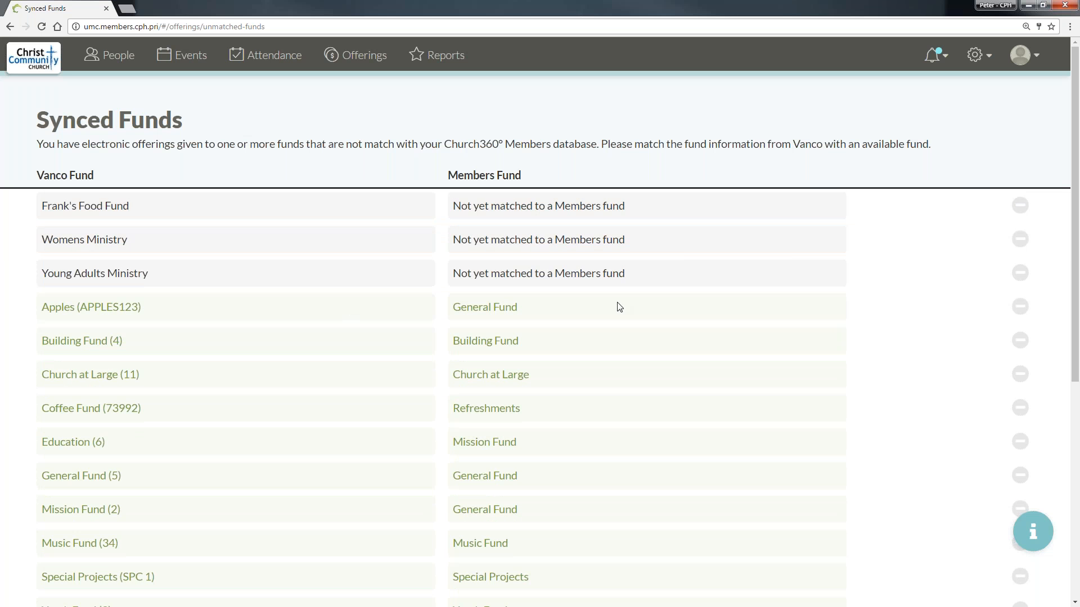
- Unlink the Vanco fund Apples from its Members fund and set it to be ignored
{"action": "left_click", "coordinate": [1019, 307]}
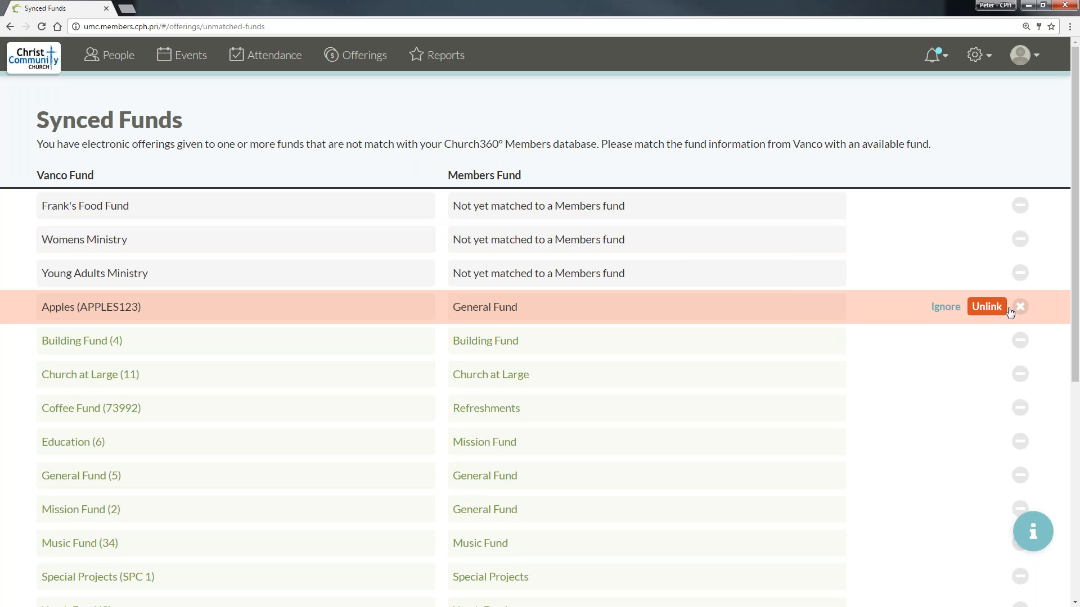
{"action": "left_click", "coordinate": [985, 307]}
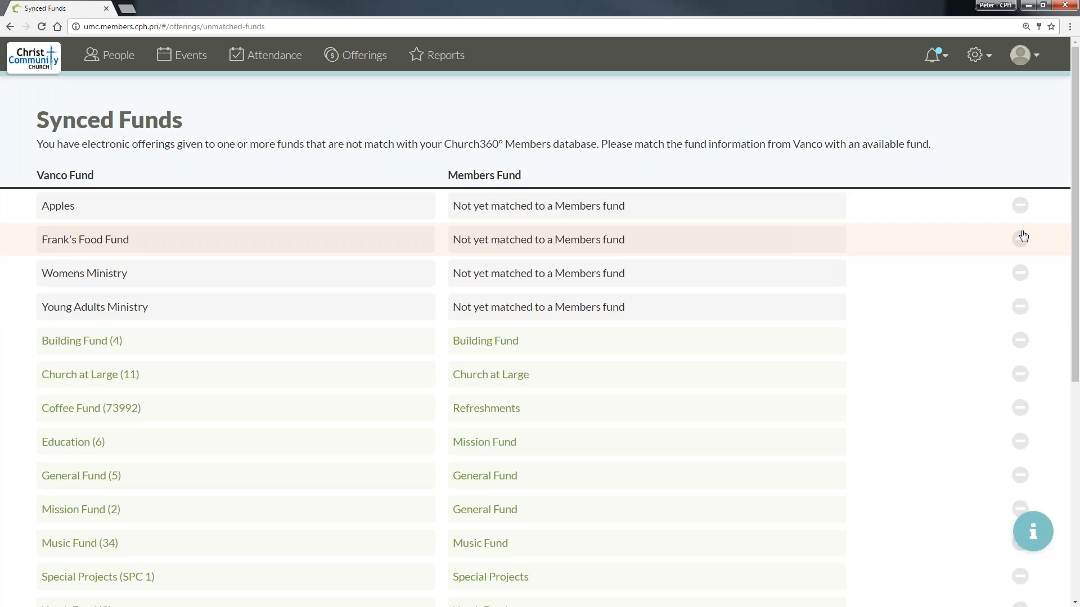
{"action": "left_click", "coordinate": [1020, 206]}
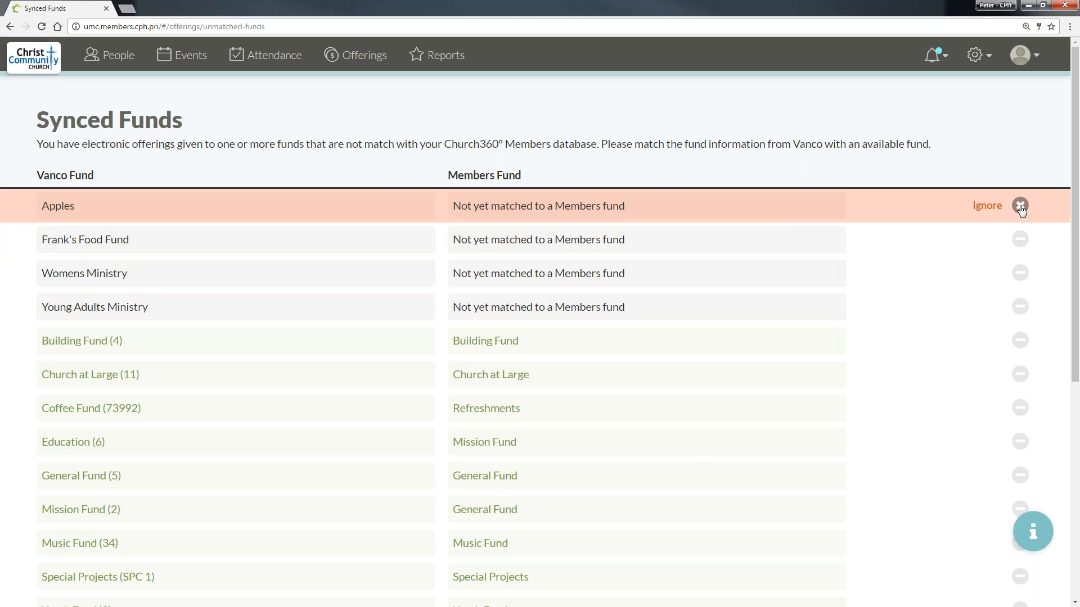
{"action": "left_click", "coordinate": [986, 207]}
{"action": "scroll", "coordinate": [482, 400], "scroll_direction": "down", "scroll_amount": 7}
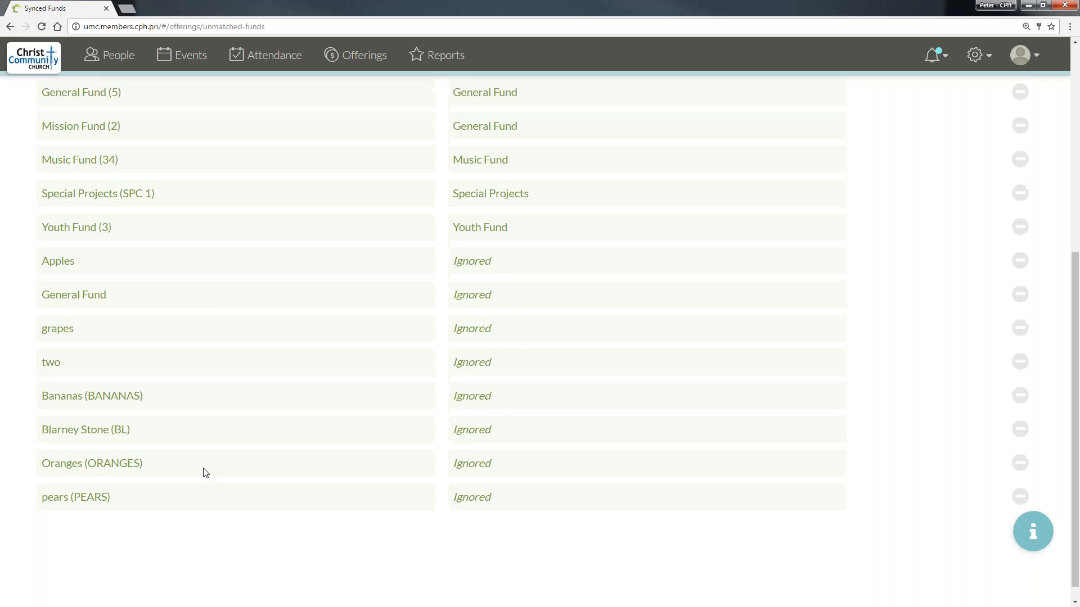
{"action": "scroll", "coordinate": [343, 384], "scroll_direction": "up", "scroll_amount": 7}
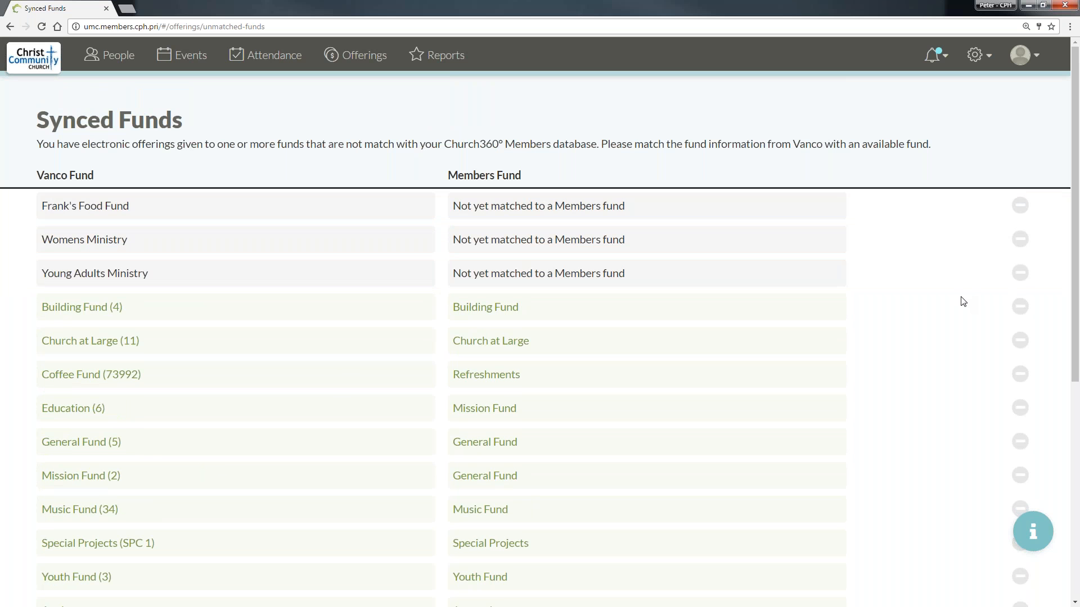
- Link the Vanco fund Frank's Food Fund to the Members General Fund
{"action": "left_click", "coordinate": [626, 207]}
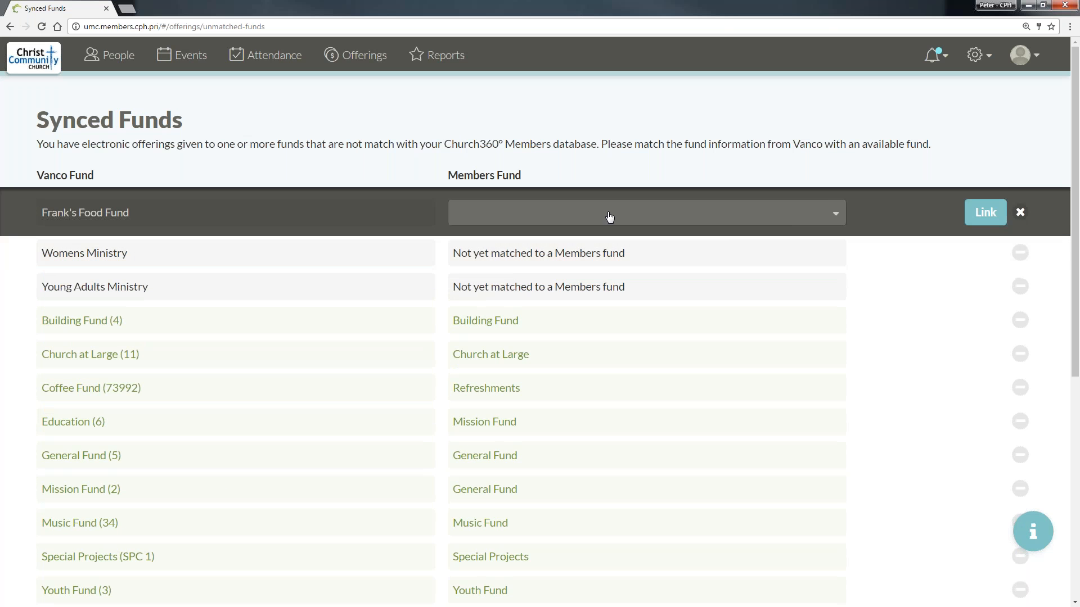
{"action": "left_click", "coordinate": [610, 217]}
{"action": "left_click", "coordinate": [564, 320]}
{"action": "left_click", "coordinate": [515, 257]}
{"action": "left_click", "coordinate": [544, 215]}
{"action": "left_click", "coordinate": [548, 216]}
{"action": "left_click", "coordinate": [523, 318]}
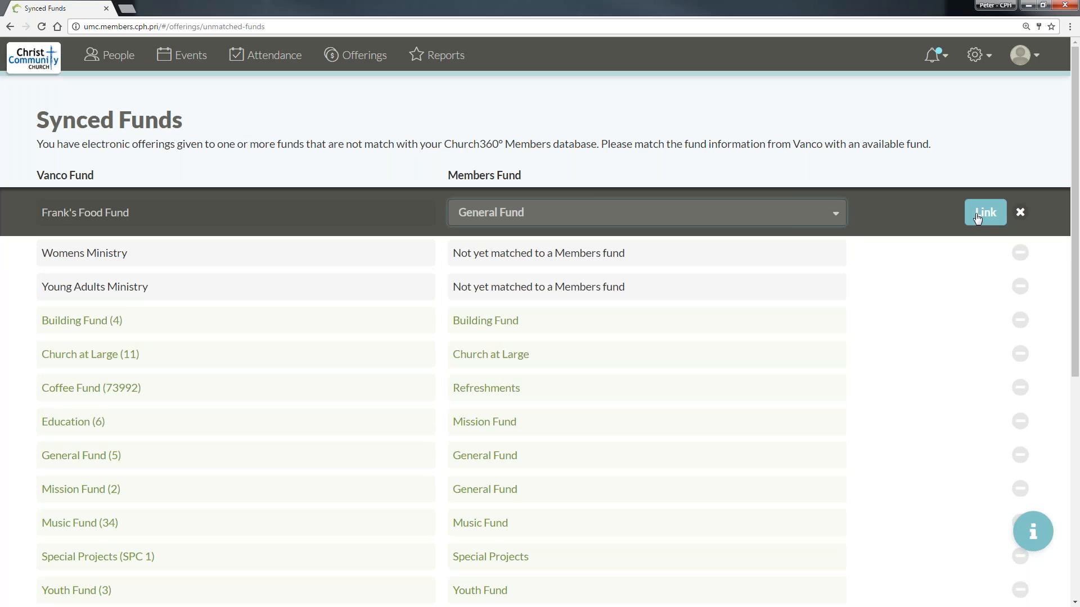
{"action": "left_click", "coordinate": [973, 217]}
- Link the Vanco fund Womens Ministry to the Members fund Women's Ministry
{"action": "left_click", "coordinate": [550, 210]}
{"action": "scroll", "coordinate": [651, 89], "scroll_direction": "down", "scroll_amount": 4}
{"action": "scroll", "coordinate": [651, 90], "scroll_direction": "up", "scroll_amount": 4}
{"action": "left_click", "coordinate": [619, 213]}
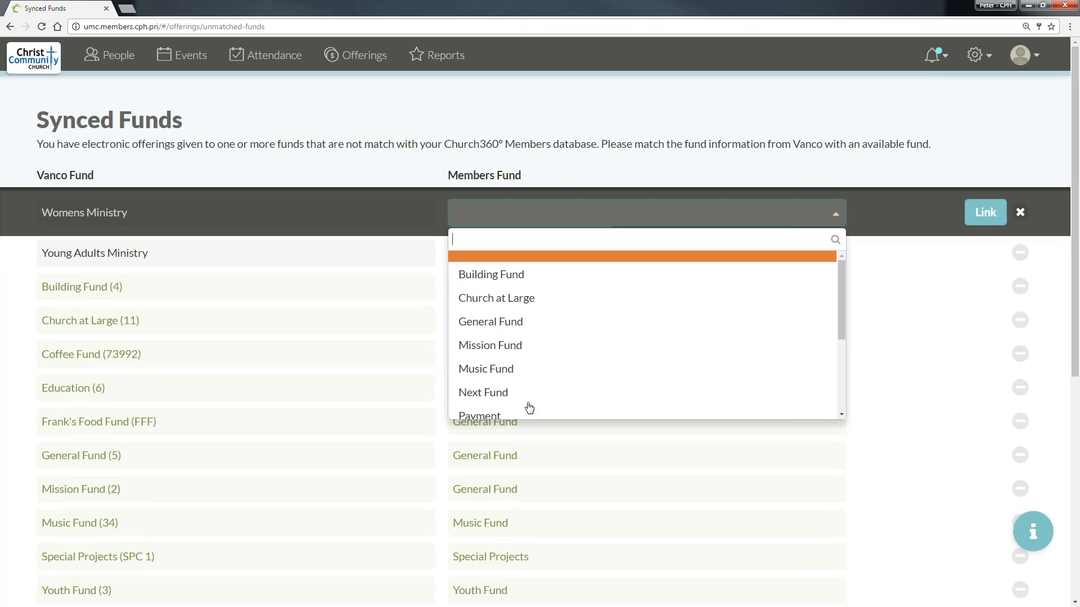
{"action": "scroll", "coordinate": [545, 376], "scroll_direction": "down", "scroll_amount": 3}
{"action": "left_click", "coordinate": [545, 366]}
{"action": "left_click", "coordinate": [981, 214]}
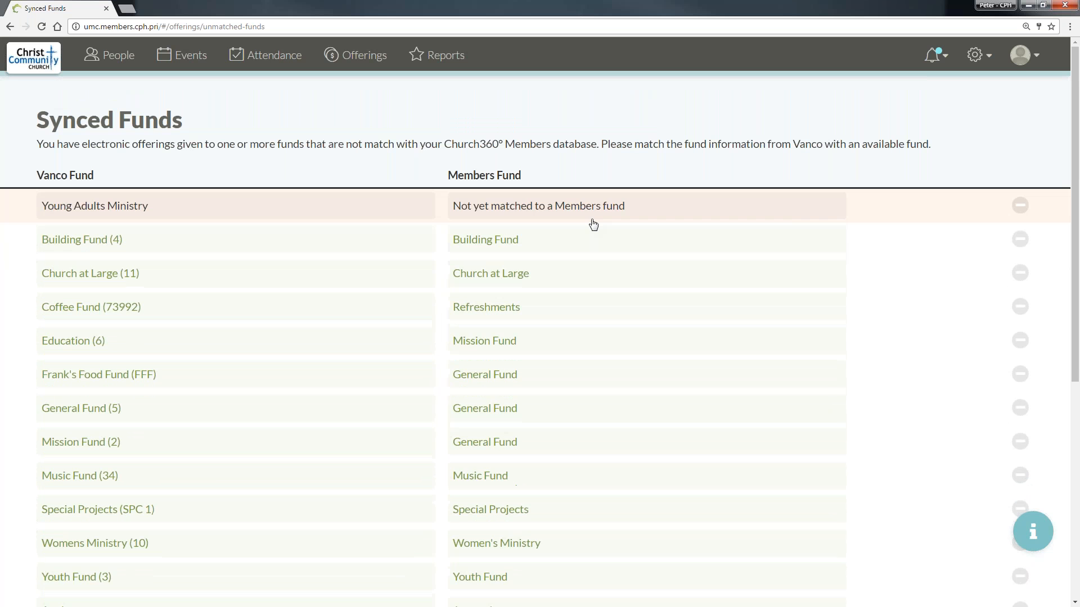
- Link the Vanco fund Young Adults Ministry to the Members fund Young Adult Ministry
{"action": "left_click", "coordinate": [594, 219]}
{"action": "left_click", "coordinate": [600, 218]}
{"action": "scroll", "coordinate": [554, 377], "scroll_direction": "down", "scroll_amount": 3}
{"action": "left_click", "coordinate": [554, 388]}
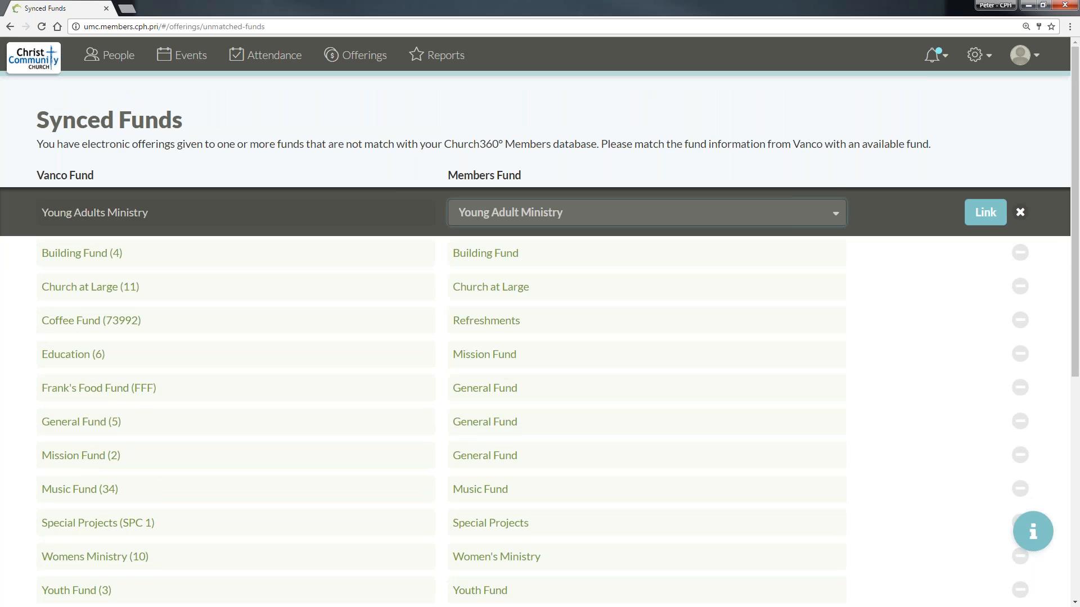
{"action": "left_click", "coordinate": [985, 213]}
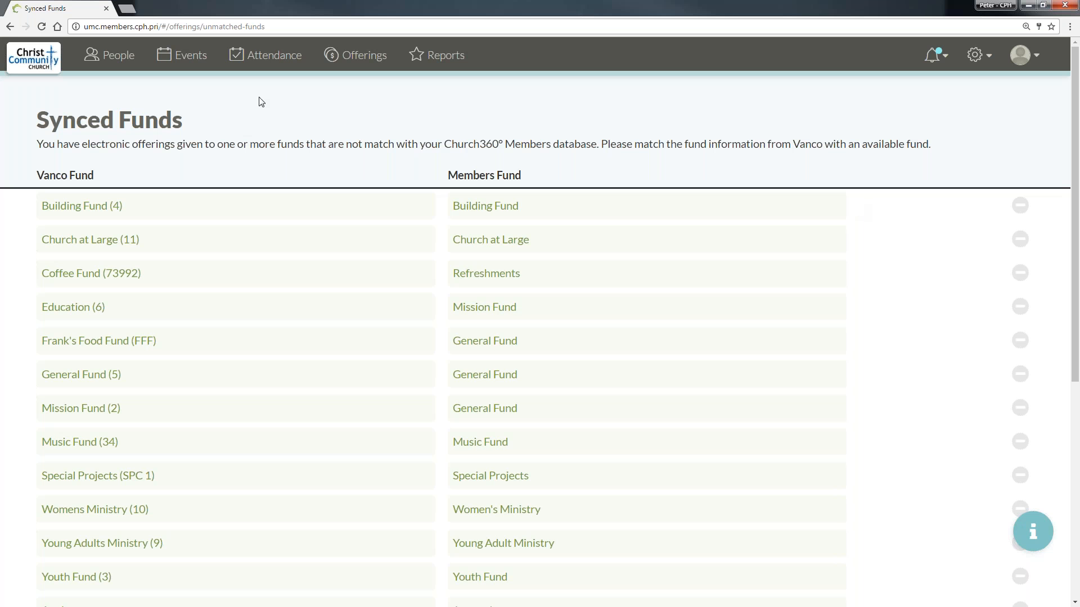
- Return to the Vanco Integration settings and dismiss the notification about unmatched funds
{"action": "left_click", "coordinate": [9, 27]}
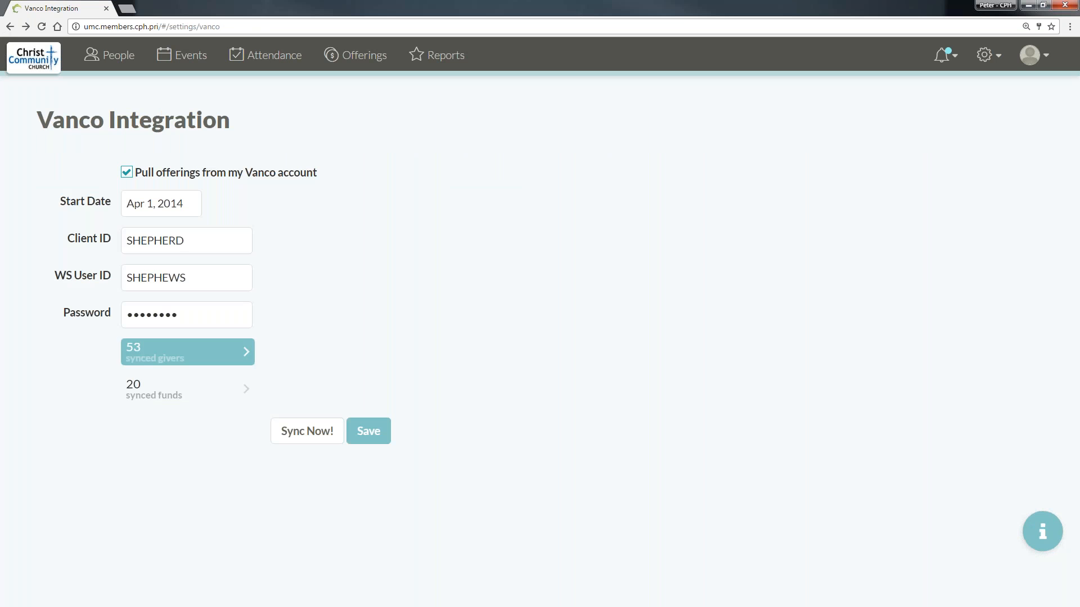
{"action": "left_click", "coordinate": [39, 29]}
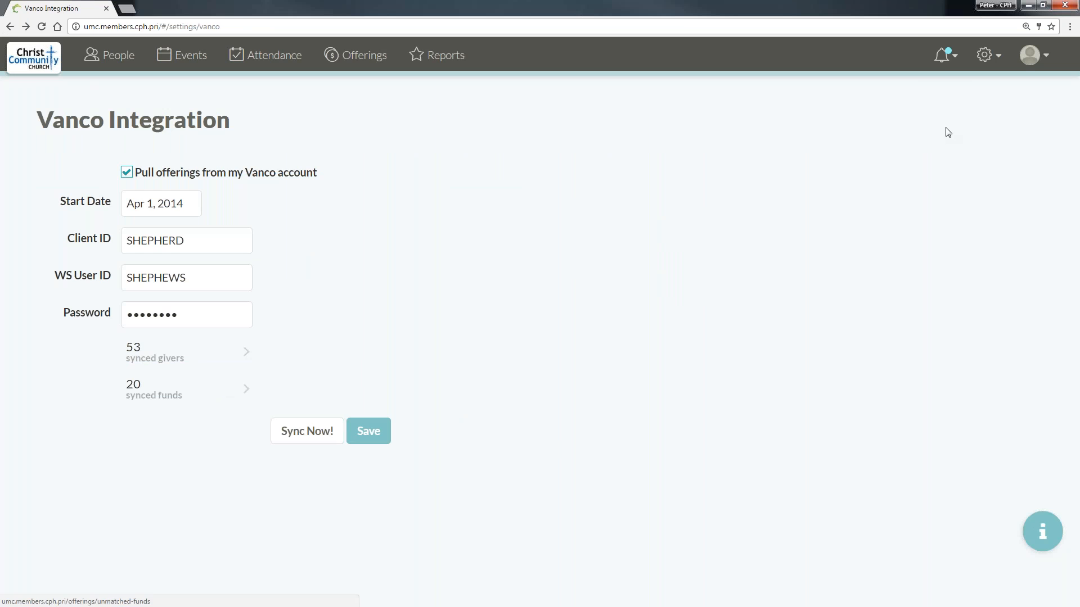
{"action": "left_click", "coordinate": [948, 66]}
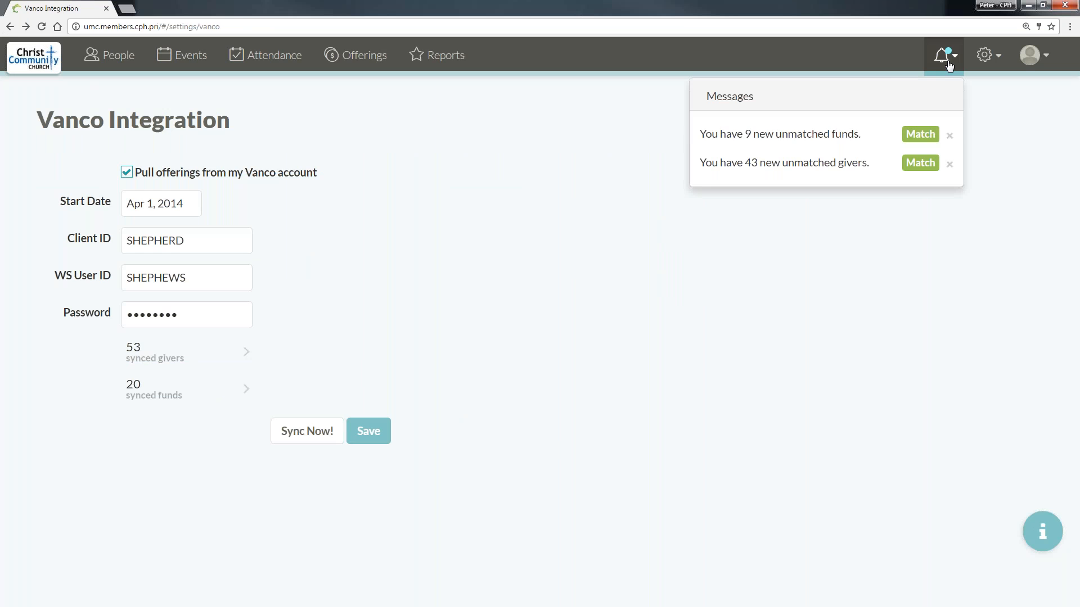
{"action": "left_click", "coordinate": [949, 138]}
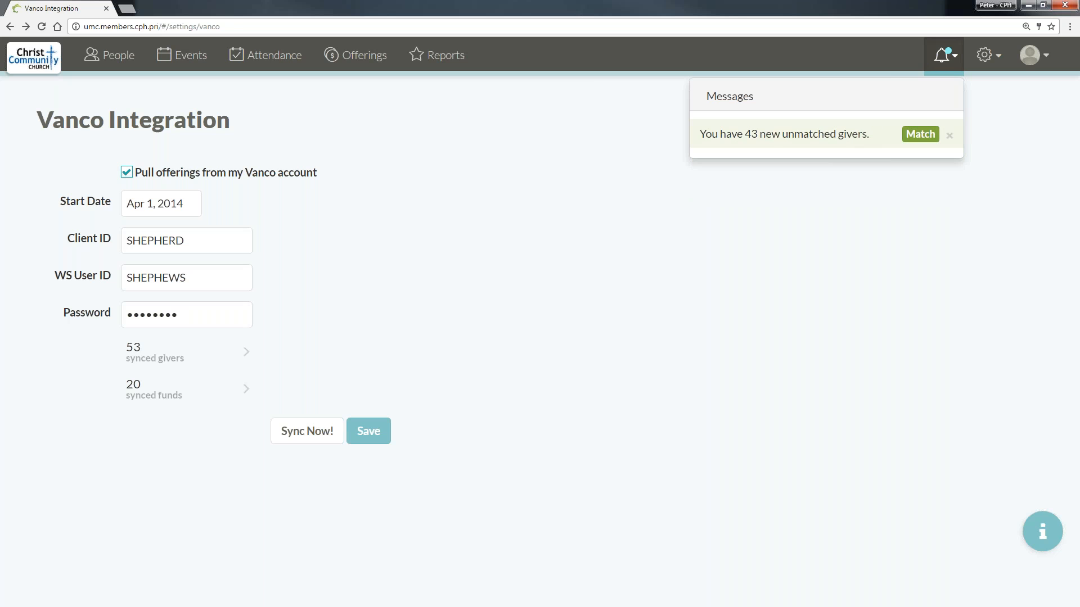
- Open the unmatched givers from the notifications and link the eighth Vanco giver to the Members giver with the same name
{"action": "left_click", "coordinate": [919, 138]}
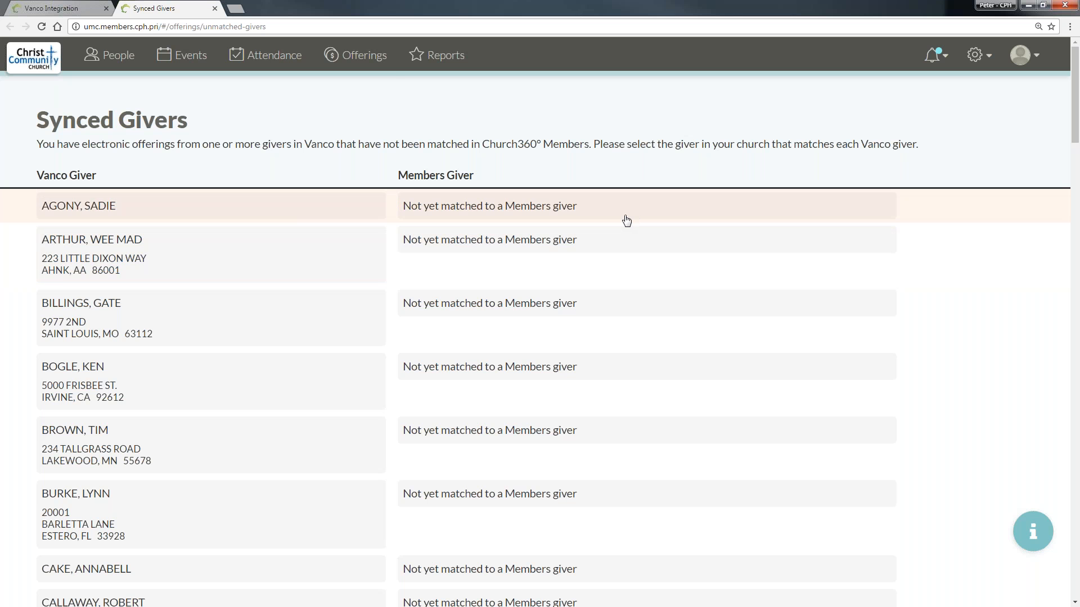
{"action": "scroll", "coordinate": [627, 220], "scroll_direction": "down", "scroll_amount": 4}
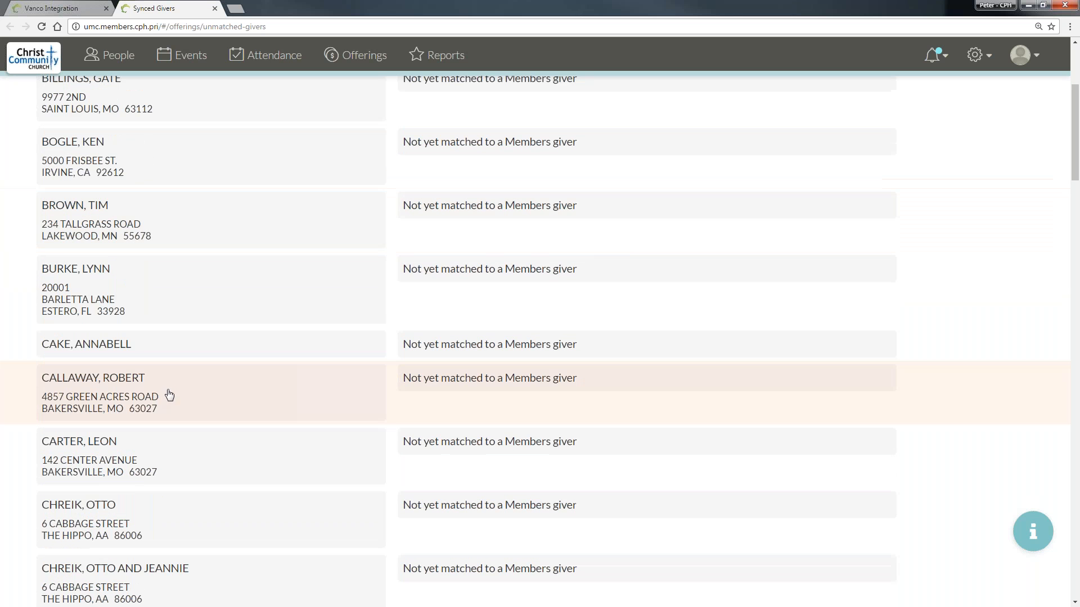
{"action": "left_click", "coordinate": [458, 380]}
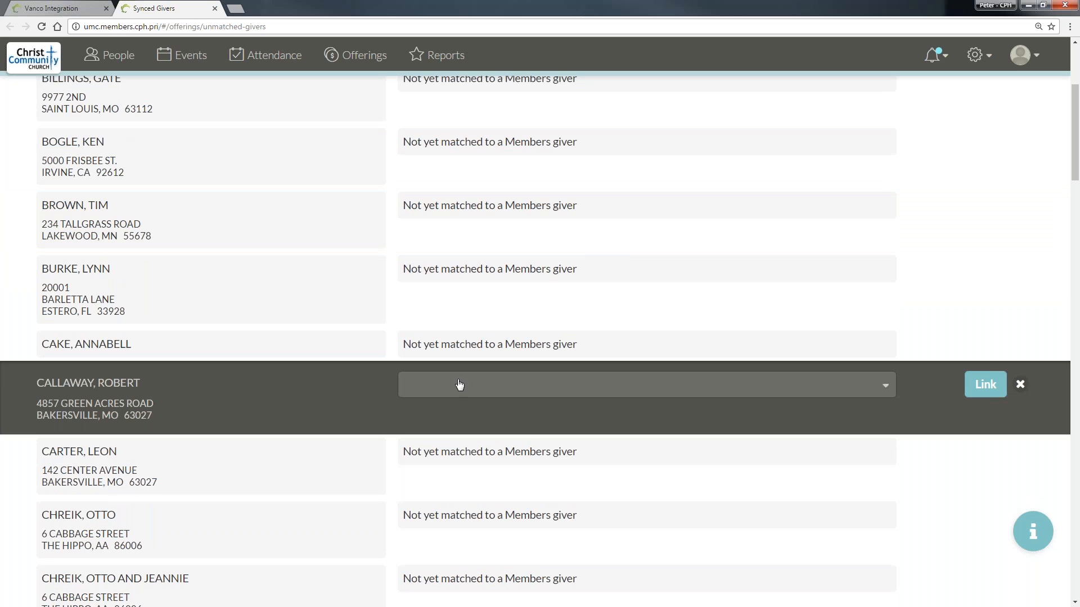
{"action": "left_click", "coordinate": [465, 397]}
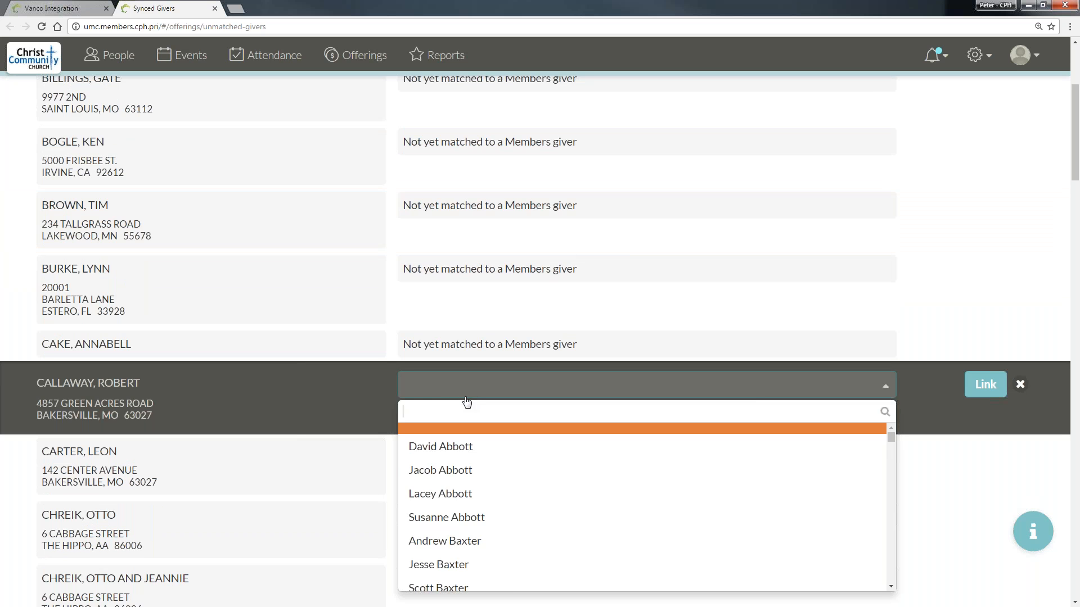
{"action": "left_click", "coordinate": [466, 397]}
{"action": "left_click", "coordinate": [454, 387]}
{"action": "type", "text": "Rob"}
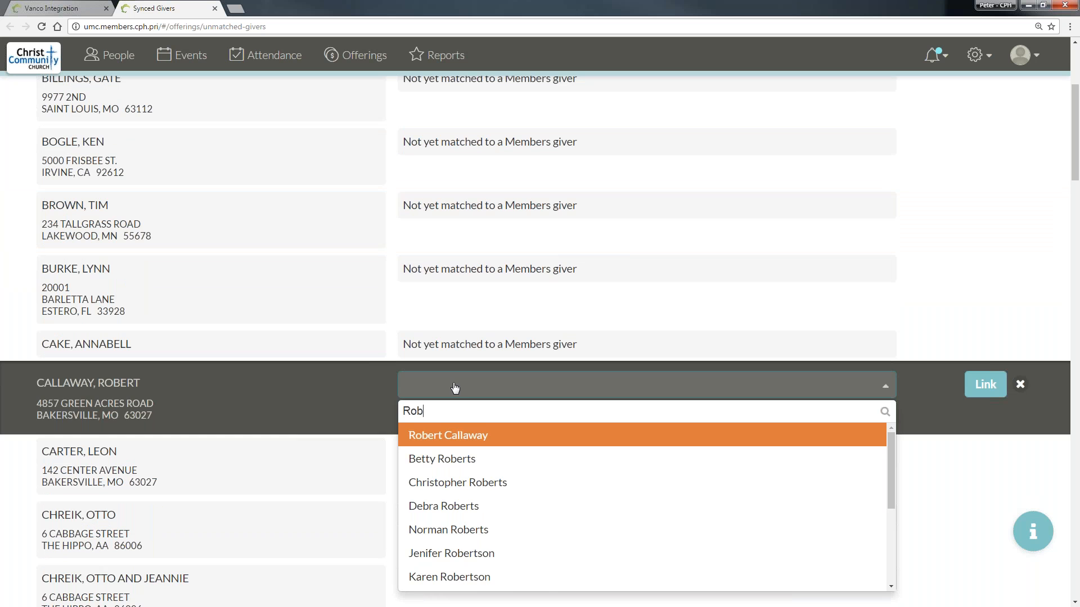
{"action": "left_click", "coordinate": [473, 435]}
{"action": "left_click", "coordinate": [985, 385]}
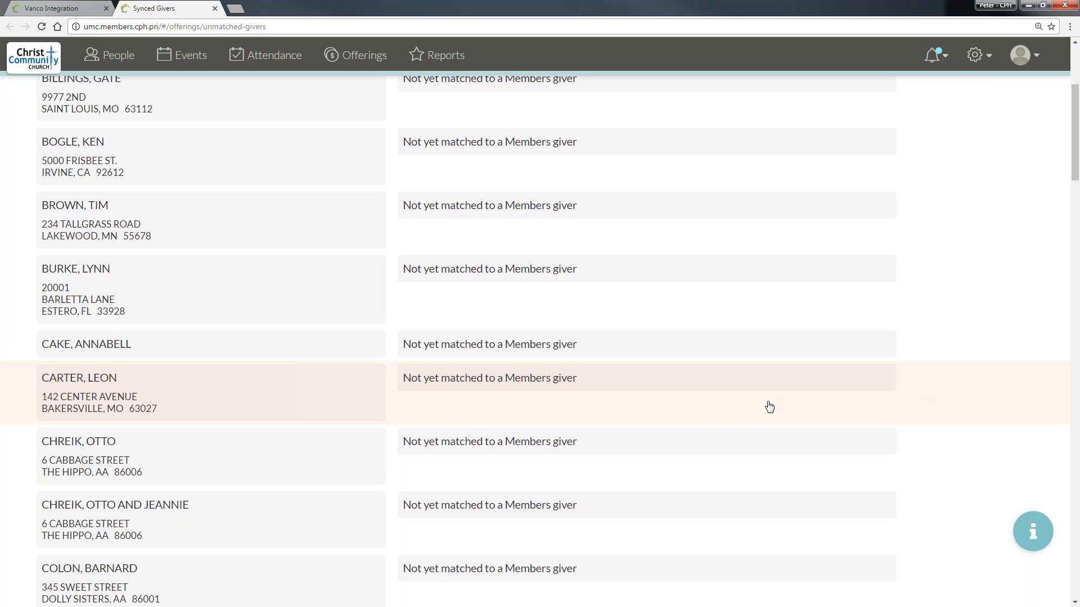
- Link the Vanco giver now eighth in the list to the Members giver with the same surname but a different first name
{"action": "left_click", "coordinate": [535, 381]}
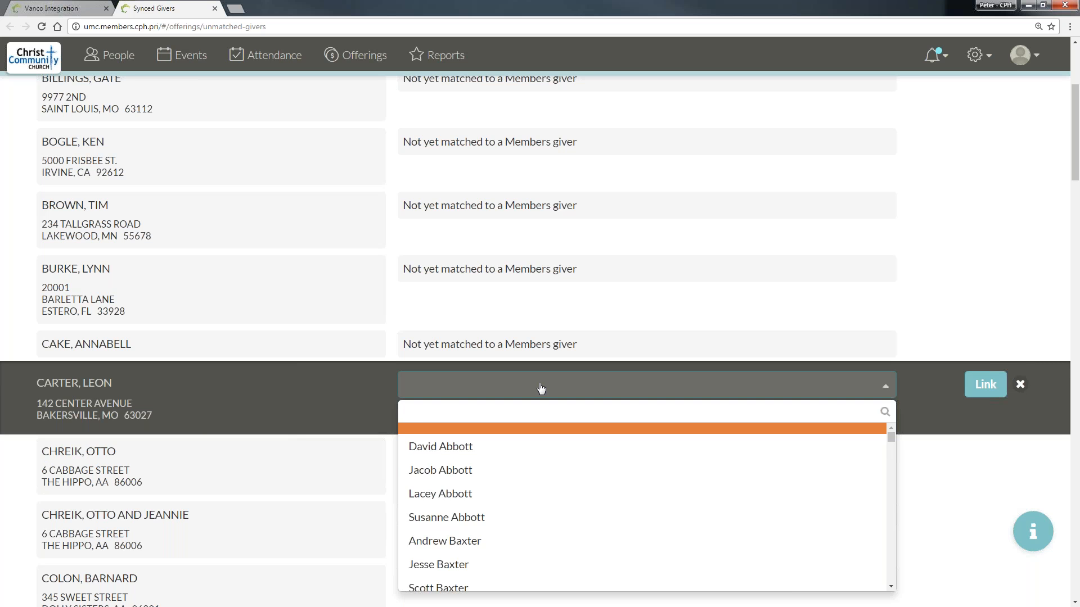
{"action": "type", "text": "Tere"}
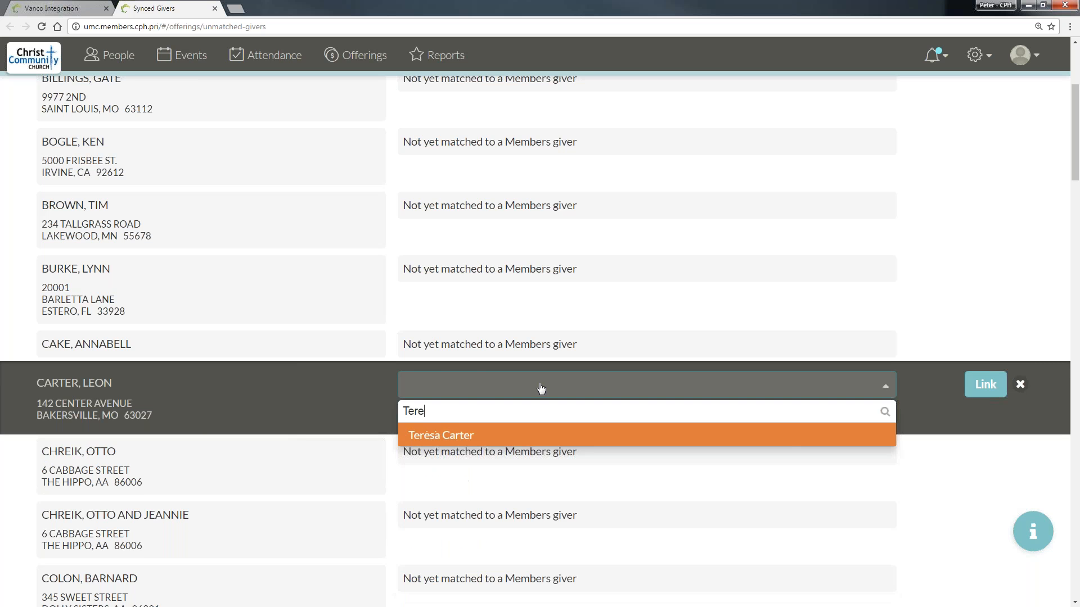
{"action": "scroll", "coordinate": [541, 388], "scroll_direction": "up", "scroll_amount": 1}
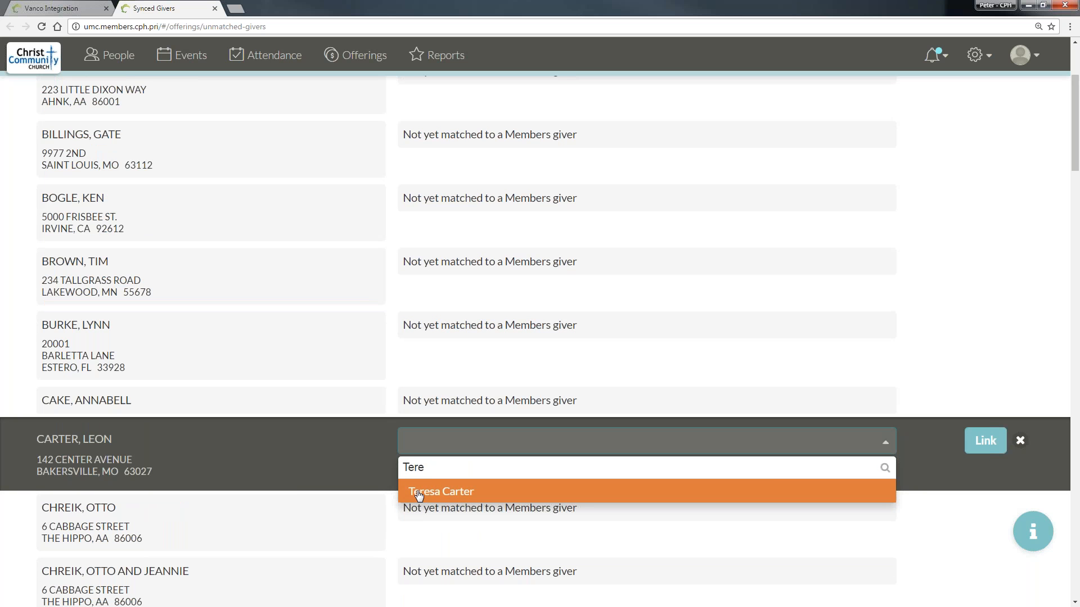
{"action": "left_click", "coordinate": [419, 494]}
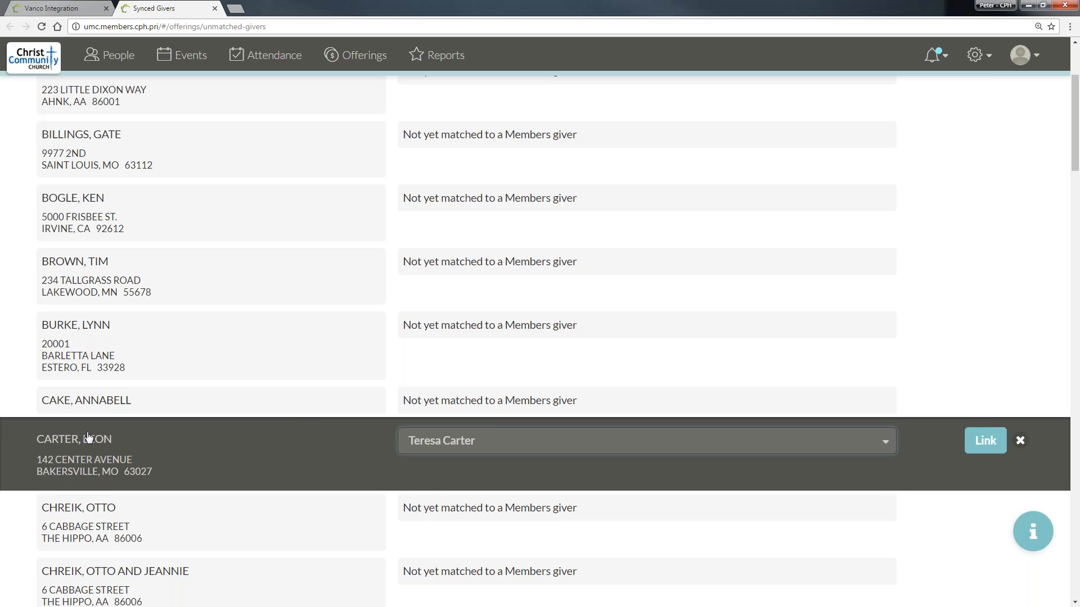
{"action": "left_click", "coordinate": [986, 442]}
- Link the Vanco giver without an address among the K entries to the Members couple sharing that giver's surname
{"action": "scroll", "coordinate": [506, 433], "scroll_direction": "down", "scroll_amount": 2}
{"action": "scroll", "coordinate": [248, 433], "scroll_direction": "down", "scroll_amount": 10}
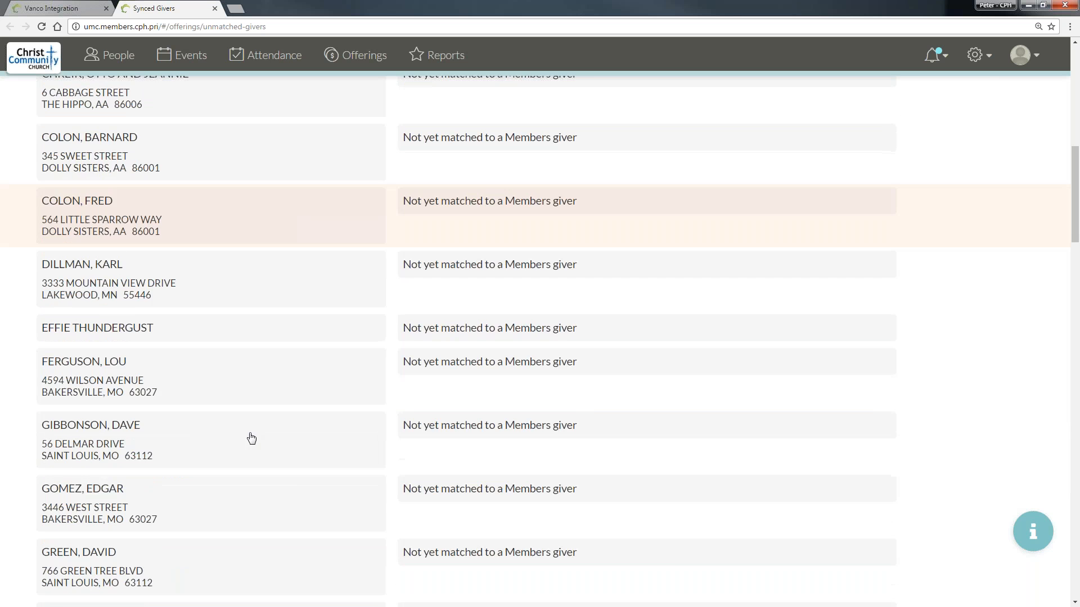
{"action": "scroll", "coordinate": [252, 437], "scroll_direction": "down", "scroll_amount": 2}
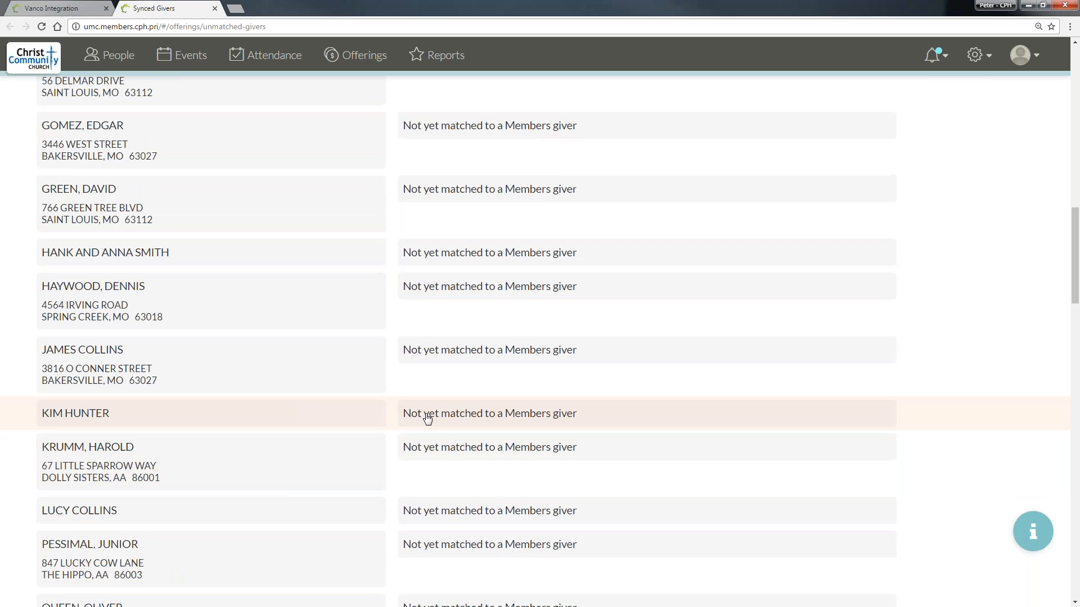
{"action": "left_click", "coordinate": [428, 416]}
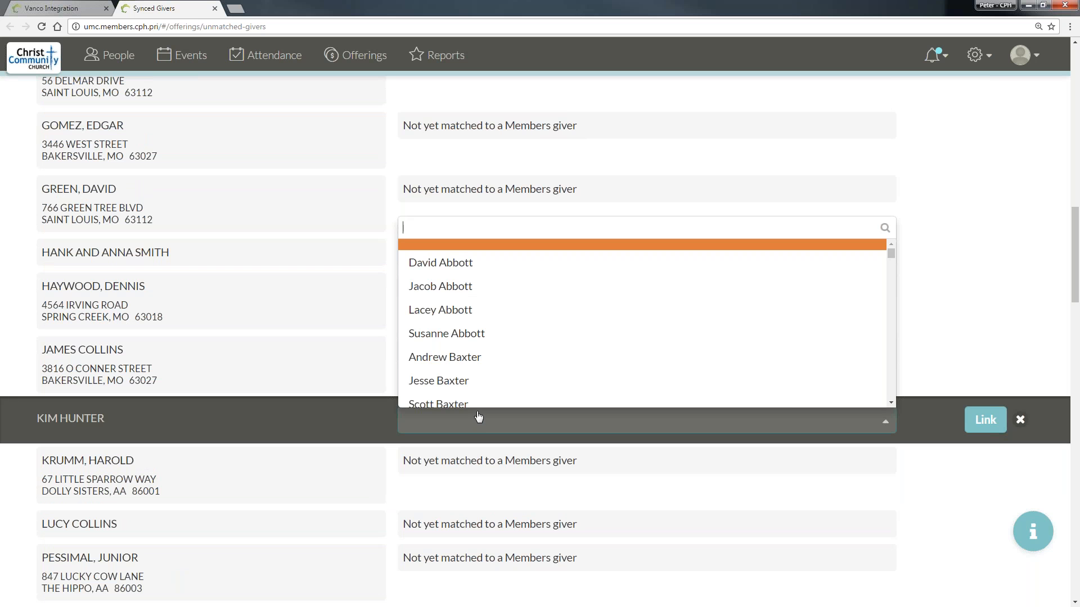
{"action": "type", "text": "Kim"}
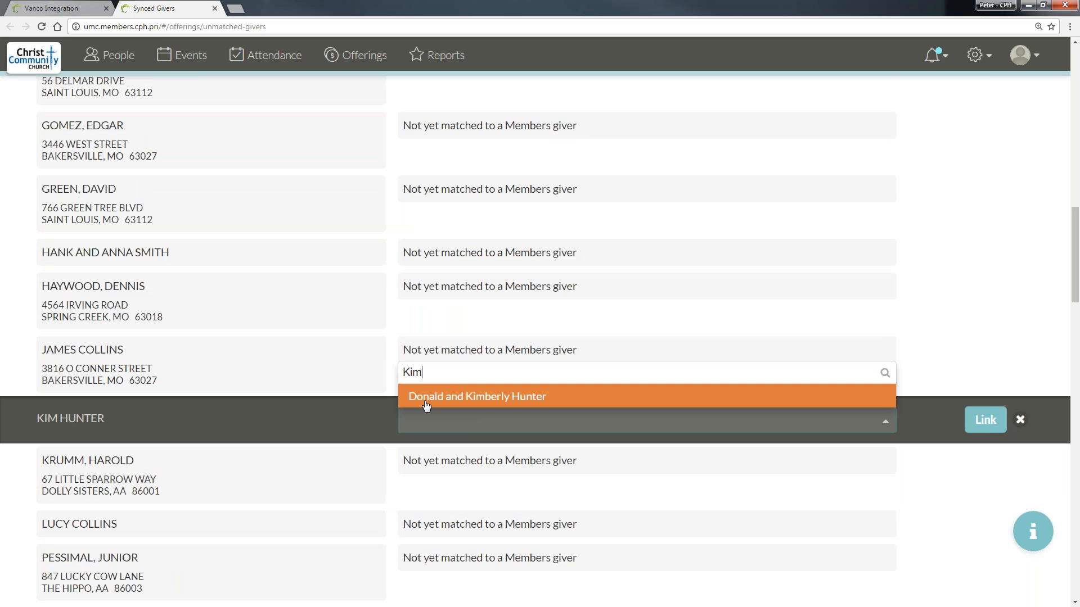
{"action": "left_click", "coordinate": [513, 400]}
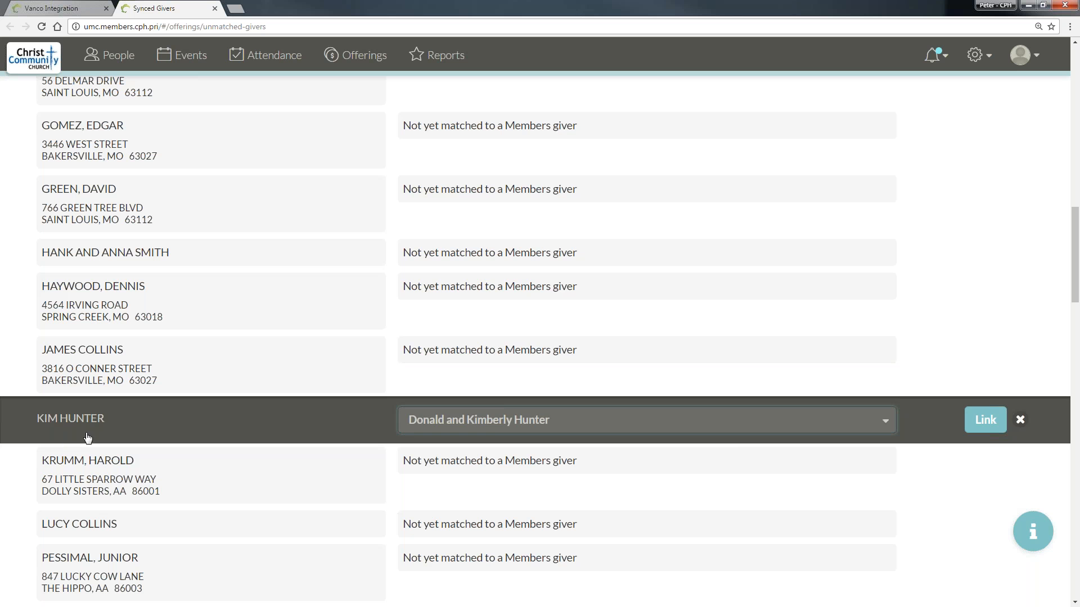
{"action": "left_click", "coordinate": [985, 420]}
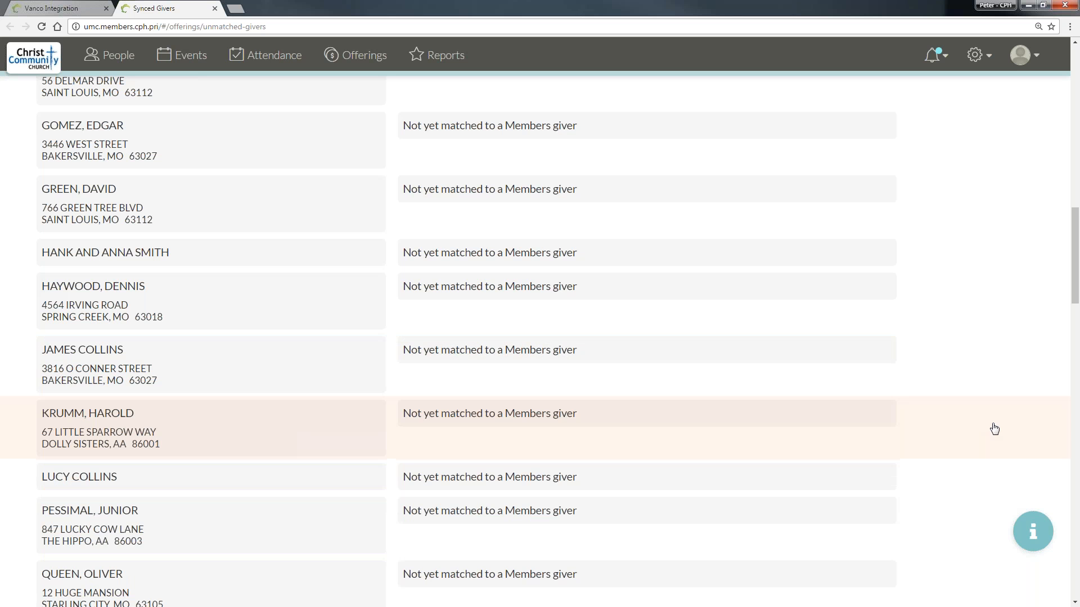
- Check the already matched givers at the end of the Synced Givers list
{"action": "scroll", "coordinate": [955, 424], "scroll_direction": "down", "scroll_amount": 20}
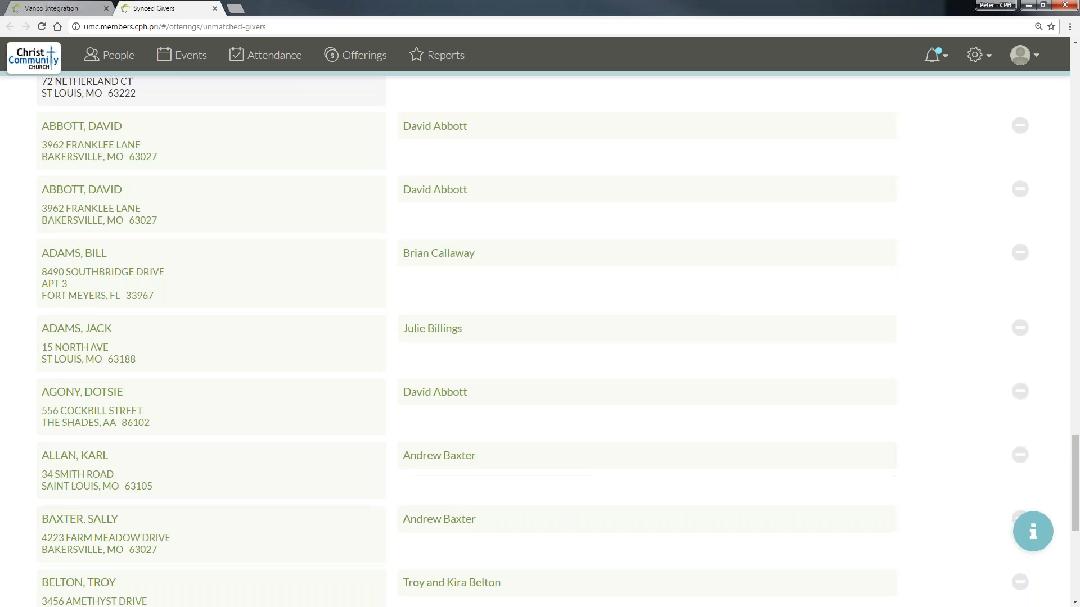
{"action": "scroll", "coordinate": [725, 322], "scroll_direction": "down", "scroll_amount": 5}
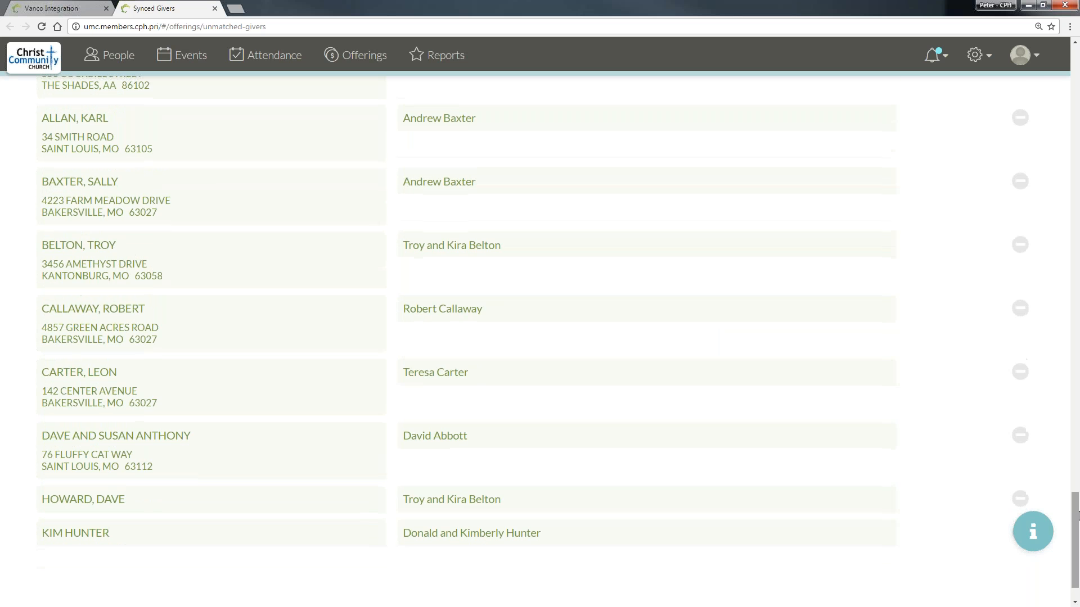
{"action": "left_click_drag", "start_coordinate": [1075, 556], "coordinate": [1076, 47]}
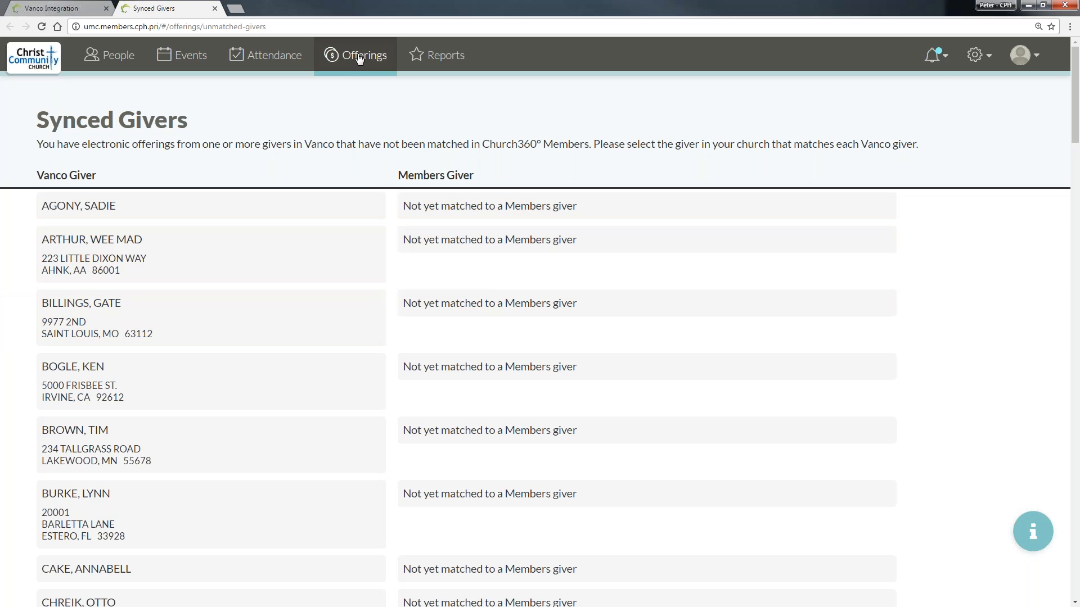
- Open the Offerings page and review the givers, funds and payment types of the listed offerings
{"action": "left_click", "coordinate": [341, 59]}
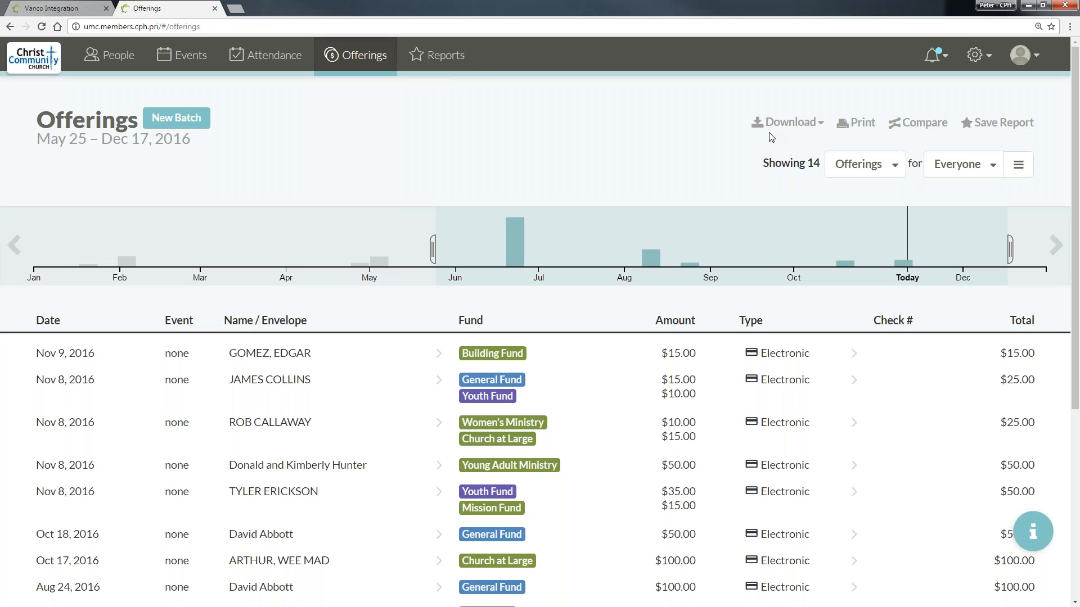
{"action": "mouse_move", "coordinate": [514, 242]}
{"action": "scroll", "coordinate": [515, 242], "scroll_direction": "down", "scroll_amount": 1}
{"action": "scroll", "coordinate": [345, 291], "scroll_direction": "down", "scroll_amount": 1}
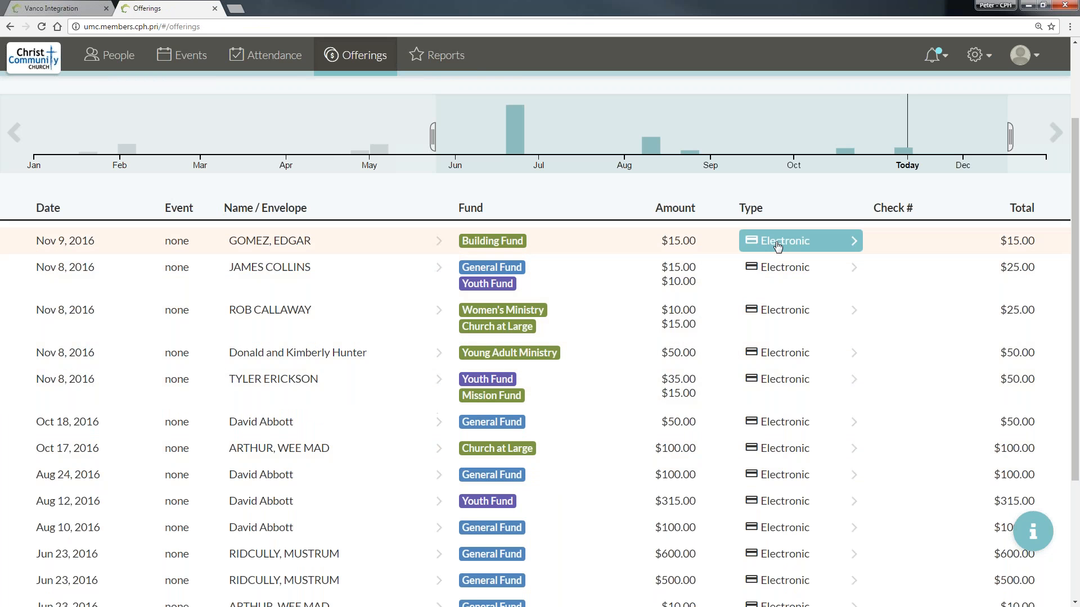
{"action": "scroll", "coordinate": [730, 444], "scroll_direction": "down", "scroll_amount": 3}
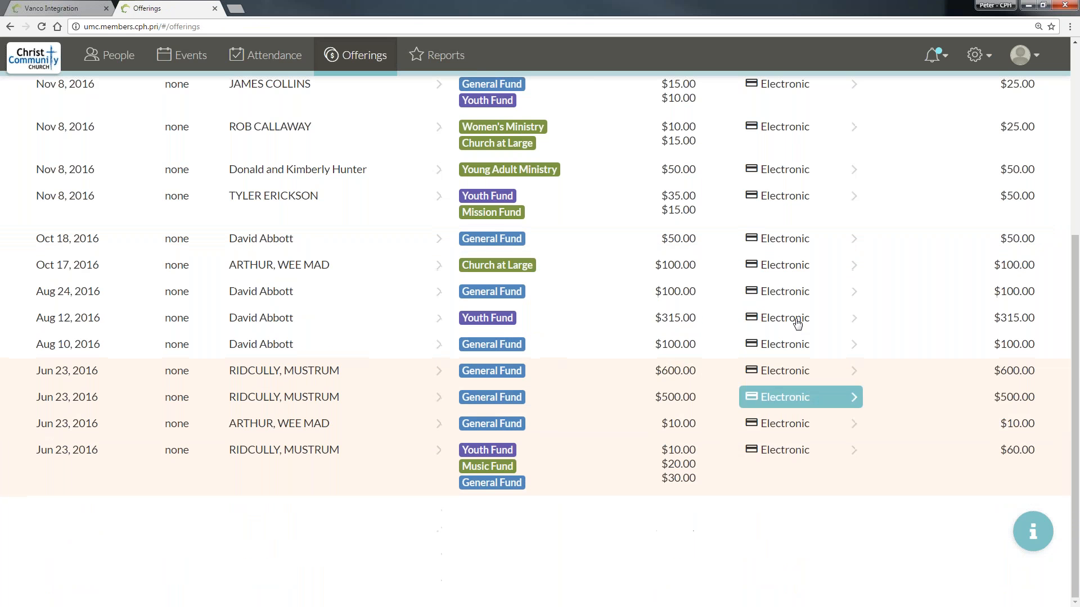
{"action": "scroll", "coordinate": [786, 340], "scroll_direction": "up", "scroll_amount": 5}
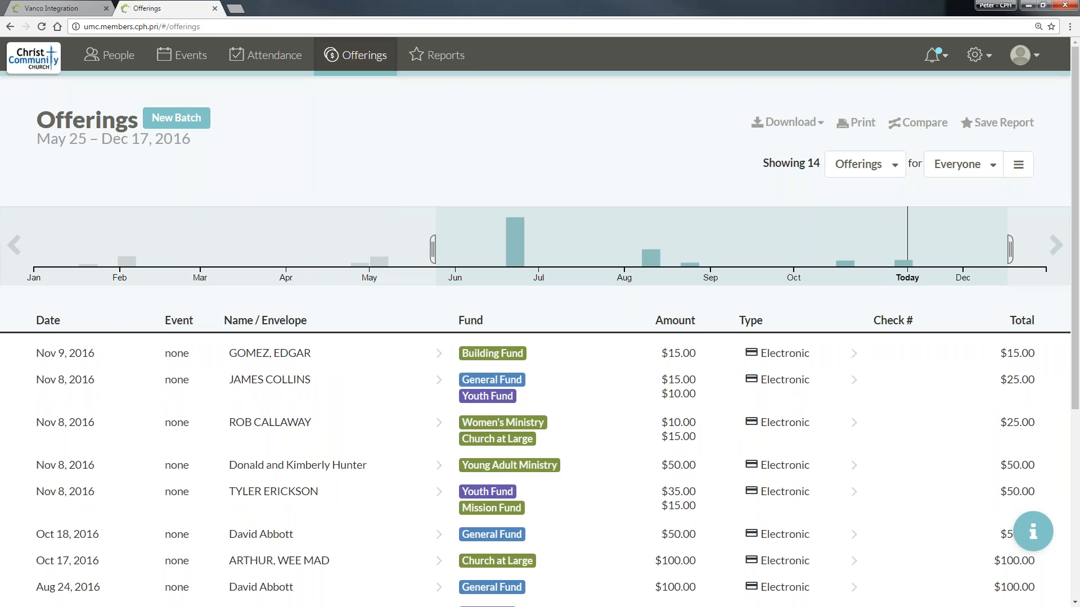
- Select the period Jan 6 – Aug 21, 2016 on the timeline and review its offerings
{"action": "left_click_drag", "start_coordinate": [48, 236], "coordinate": [681, 237]}
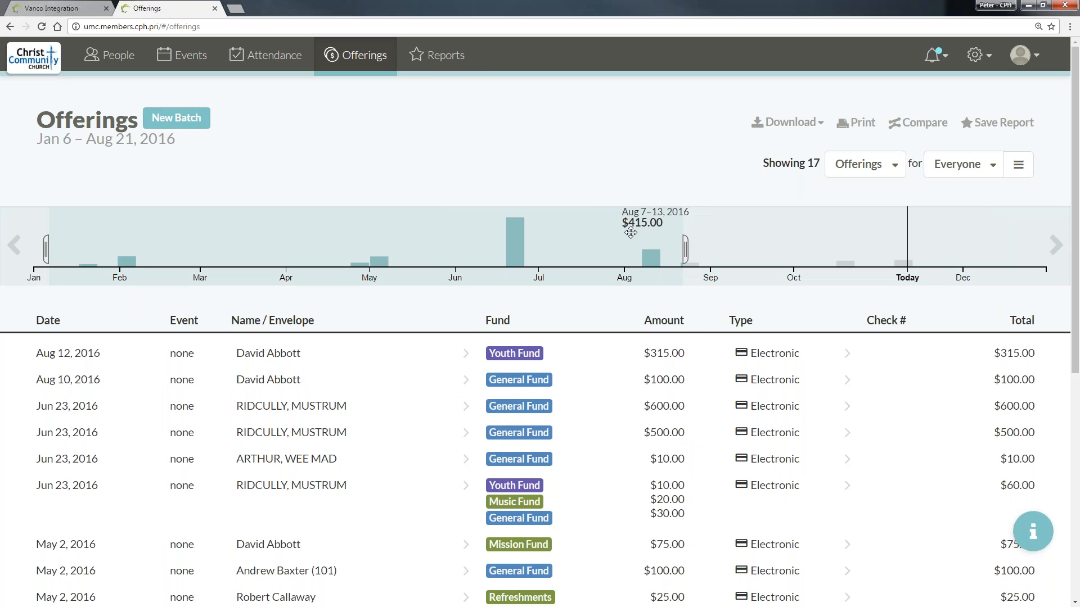
{"action": "scroll", "coordinate": [619, 231], "scroll_direction": "down", "scroll_amount": 6}
{"action": "scroll", "coordinate": [540, 213], "scroll_direction": "up", "scroll_amount": 6}
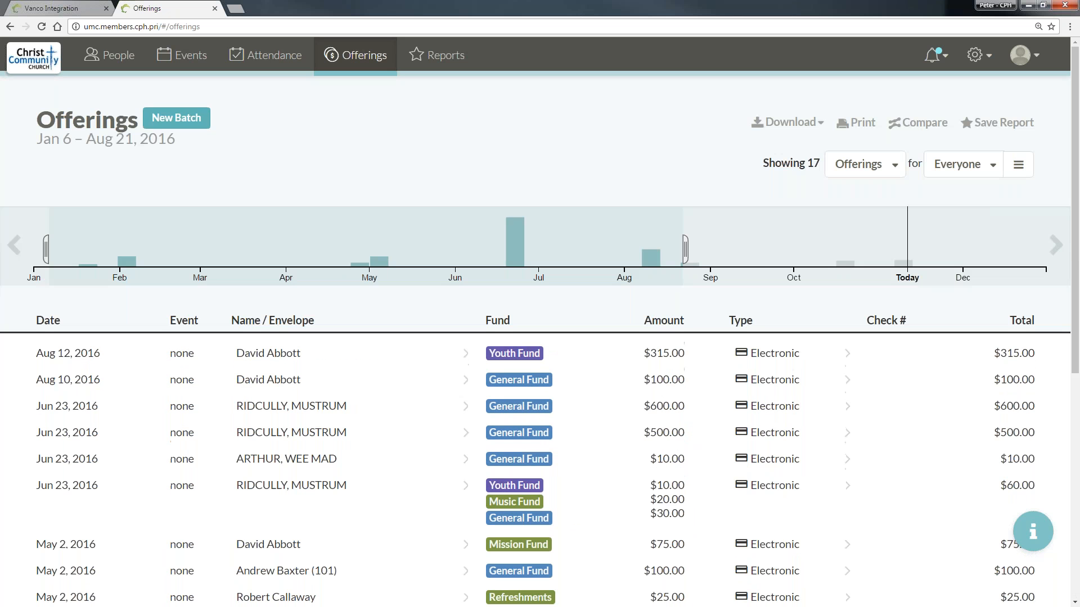
- Move the timeline back and show the offerings from Oct 7, 2014 to Jan 24, 2015
{"action": "left_click", "coordinate": [17, 254]}
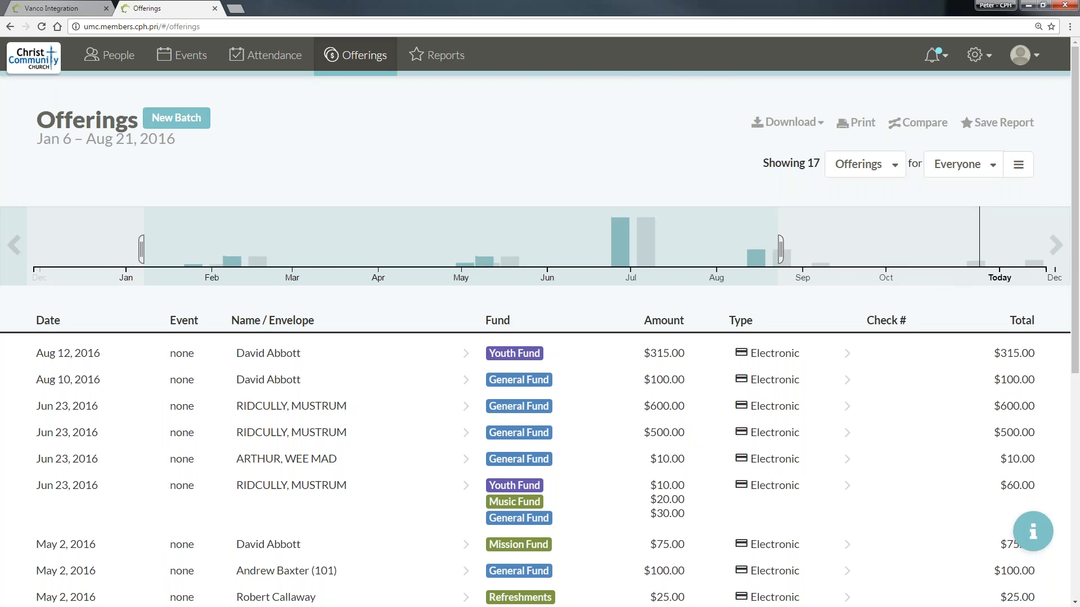
{"action": "left_click", "coordinate": [16, 254]}
{"action": "left_click_drag", "start_coordinate": [304, 250], "coordinate": [613, 272]}
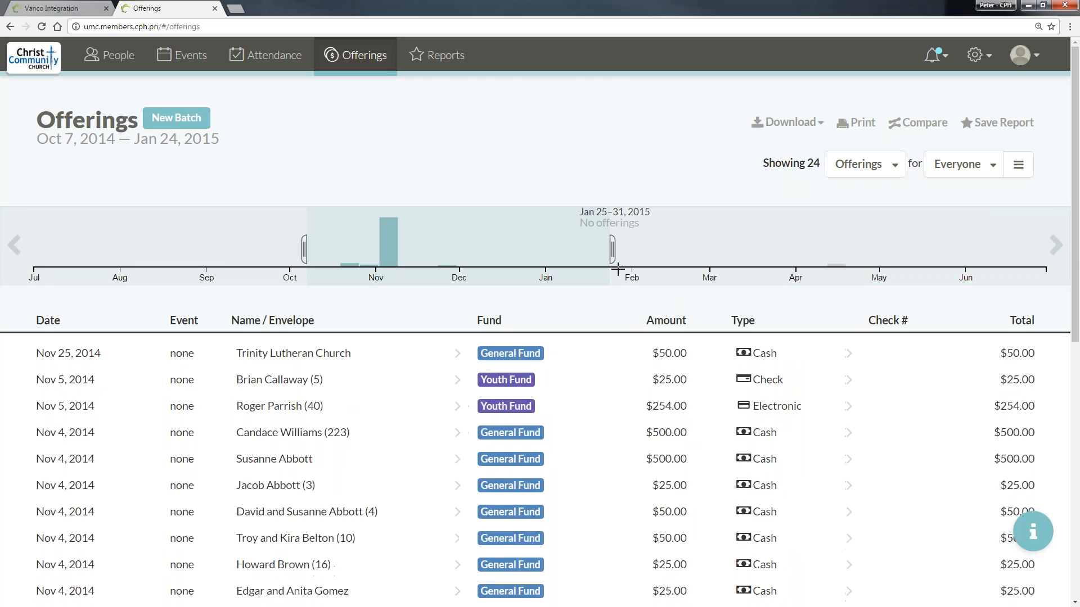
- Filter the offerings to the electronic payment type and set the timeline period to Jan 22 – Jun 30, 2016
{"action": "left_click", "coordinate": [770, 361]}
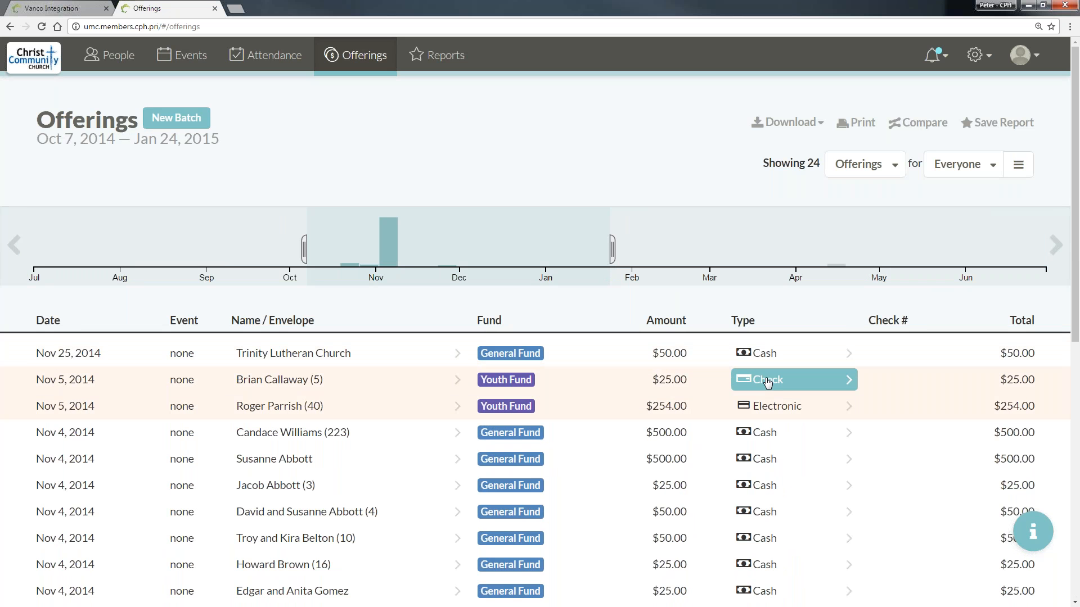
{"action": "left_click", "coordinate": [784, 408]}
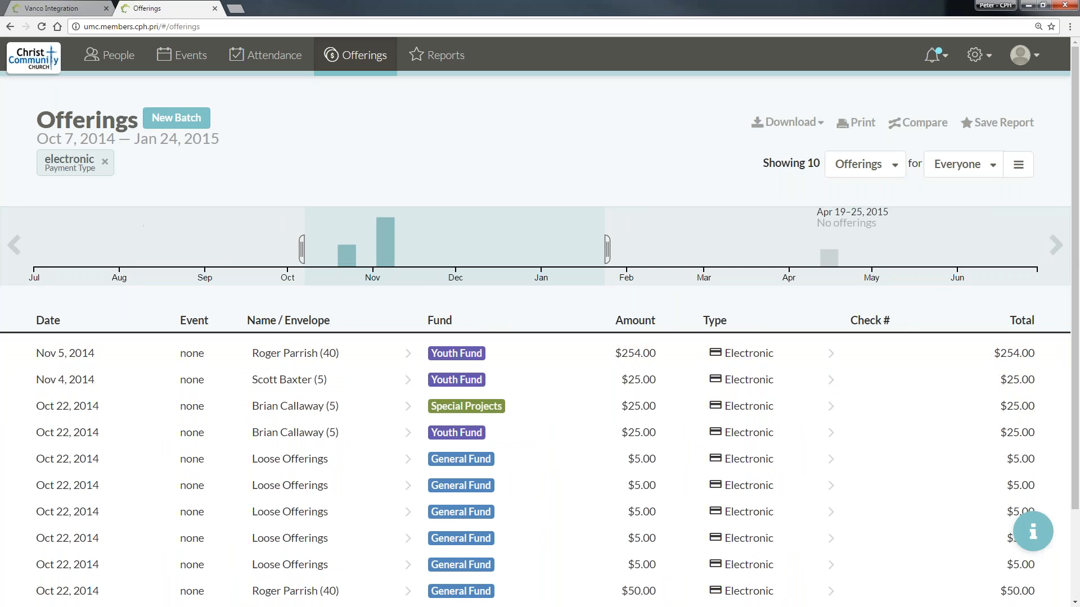
{"action": "left_click", "coordinate": [1056, 248]}
{"action": "left_click", "coordinate": [1057, 249]}
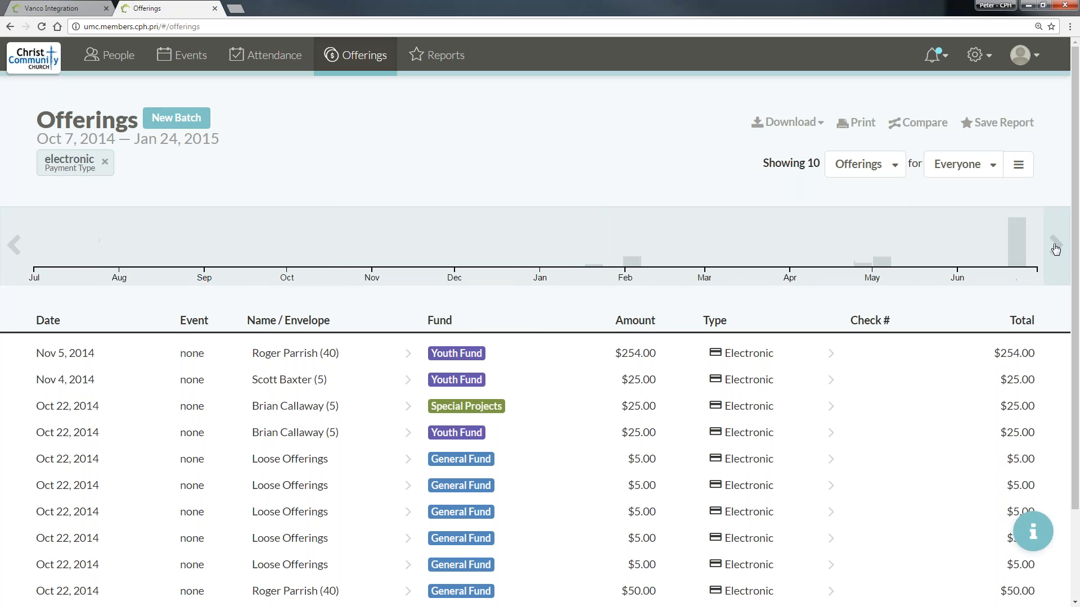
{"action": "left_click_drag", "start_coordinate": [599, 236], "coordinate": [1017, 236]}
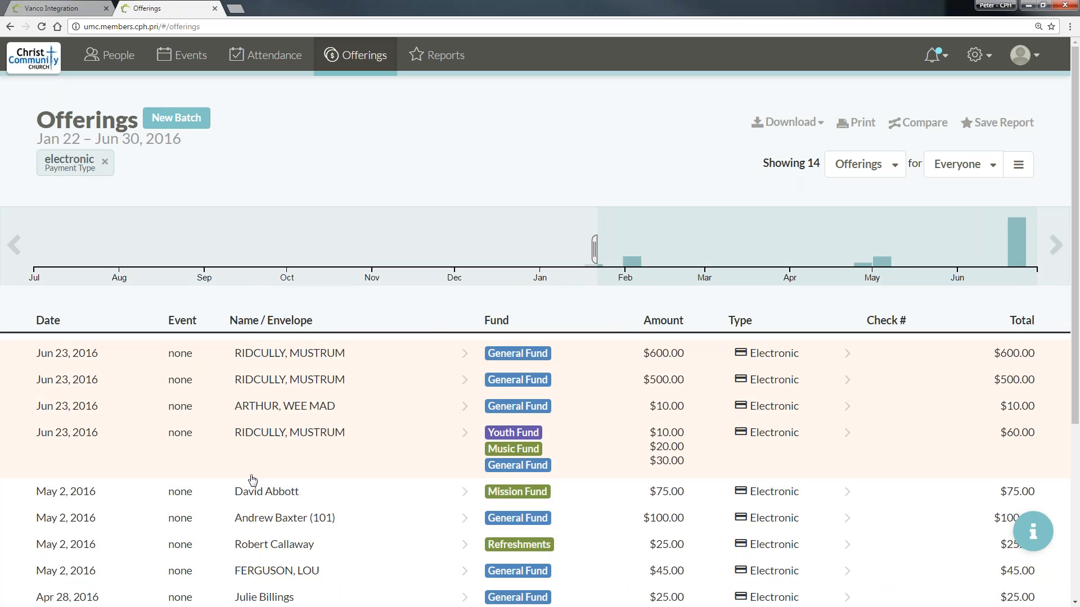
- Open the Jun 23, 2016 batch to examine its electronic offerings, and return to the Offerings page
{"action": "left_click", "coordinate": [140, 456]}
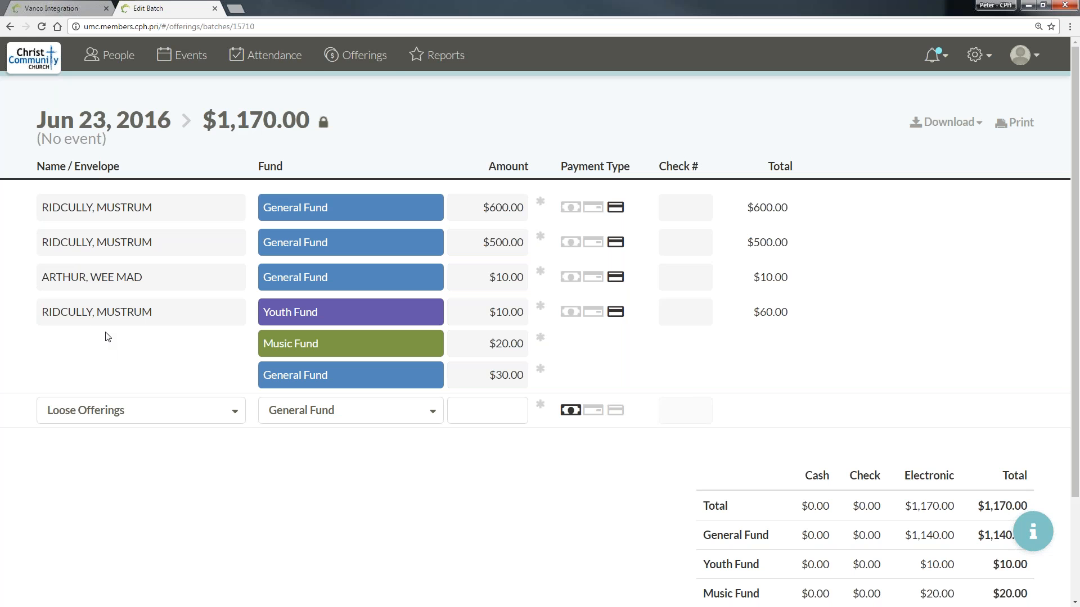
{"action": "left_click", "coordinate": [349, 61]}
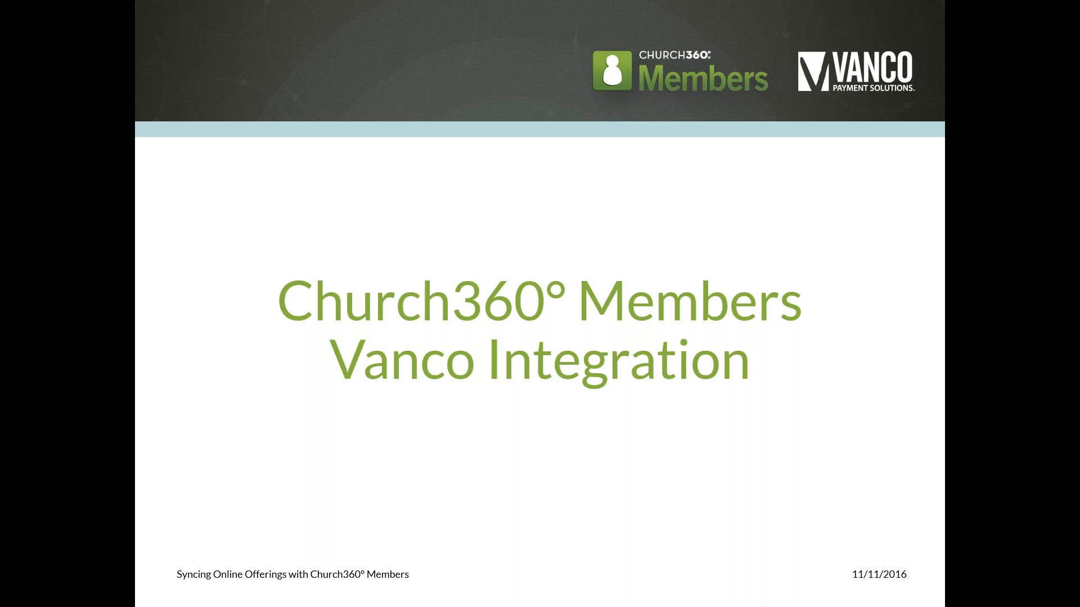
{"action": "key", "text": "Right"}
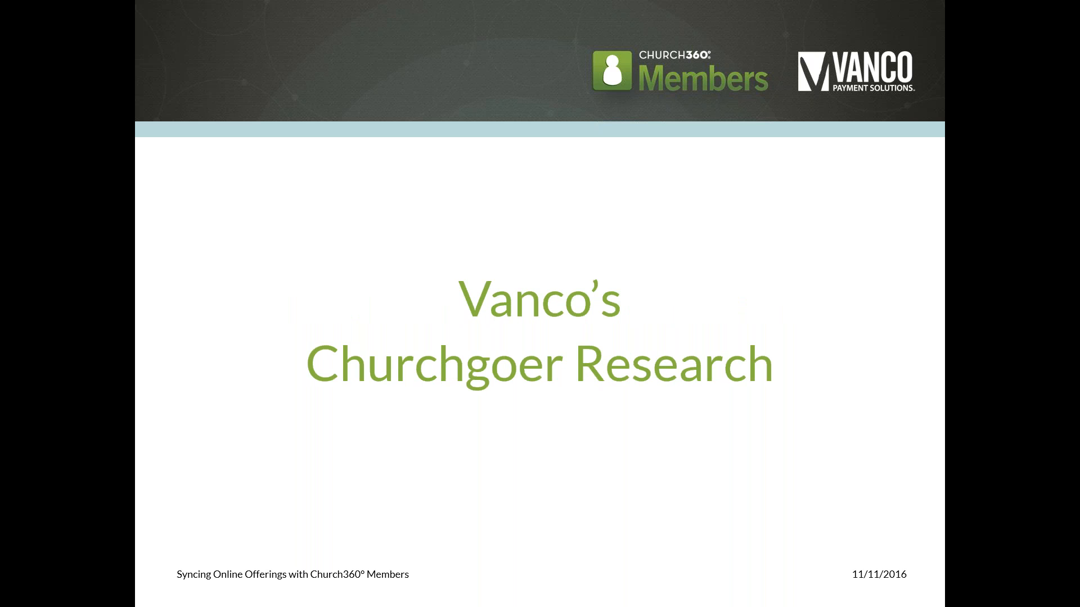